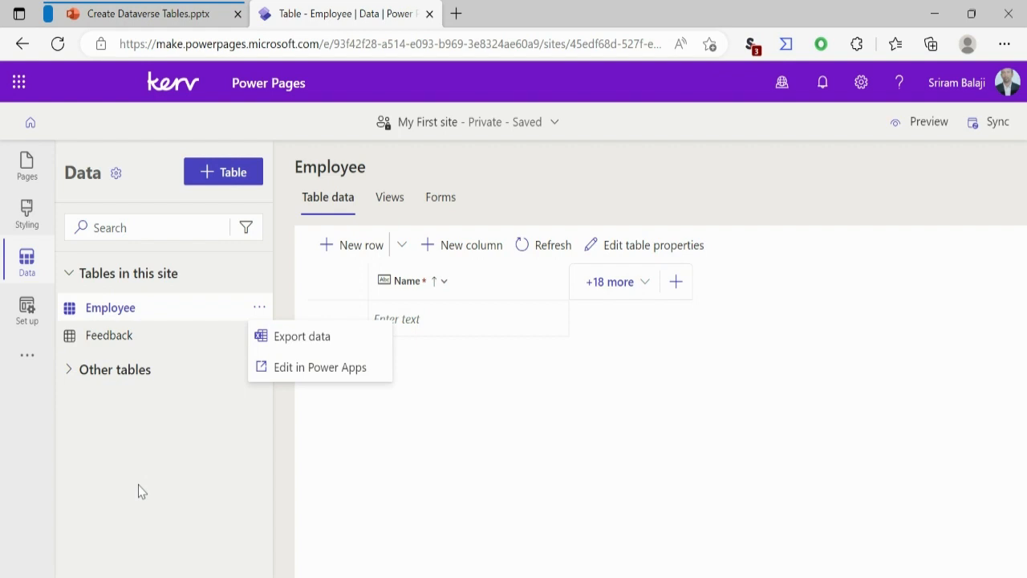
Step: Expand the Other tables list to review the available tables, then collapse it again
click(68, 377)
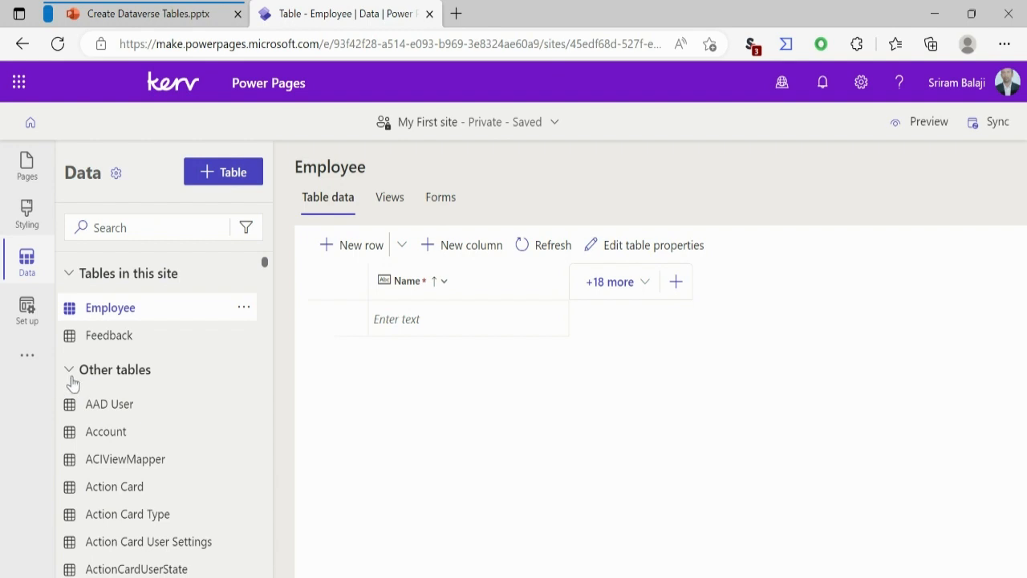
click(69, 374)
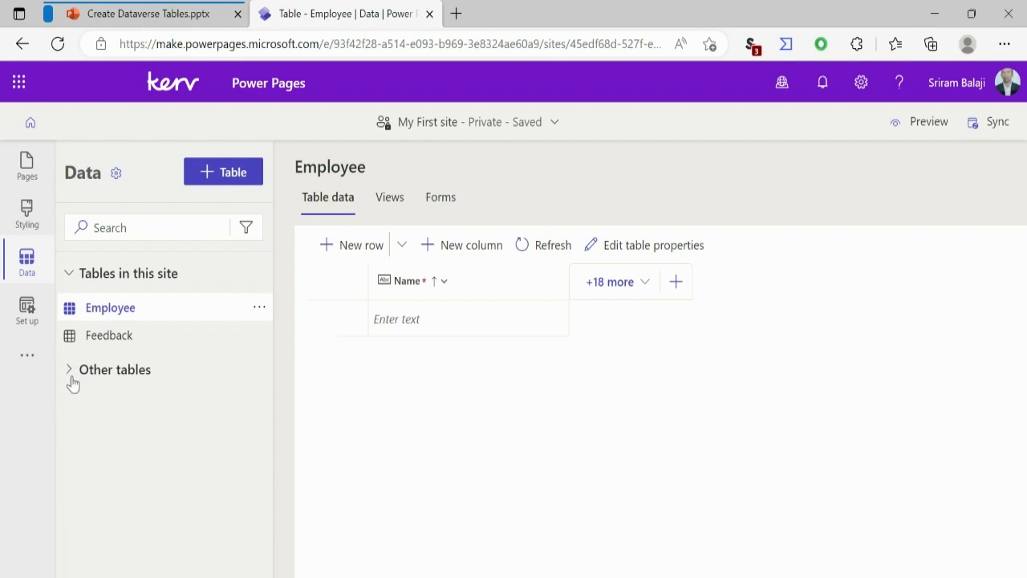
click(232, 173)
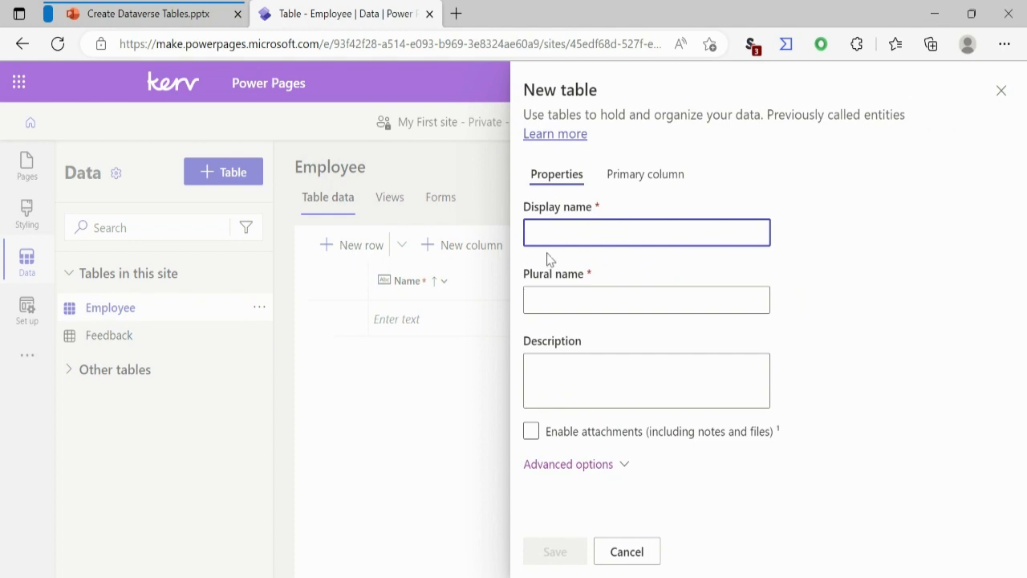
text(Emp)
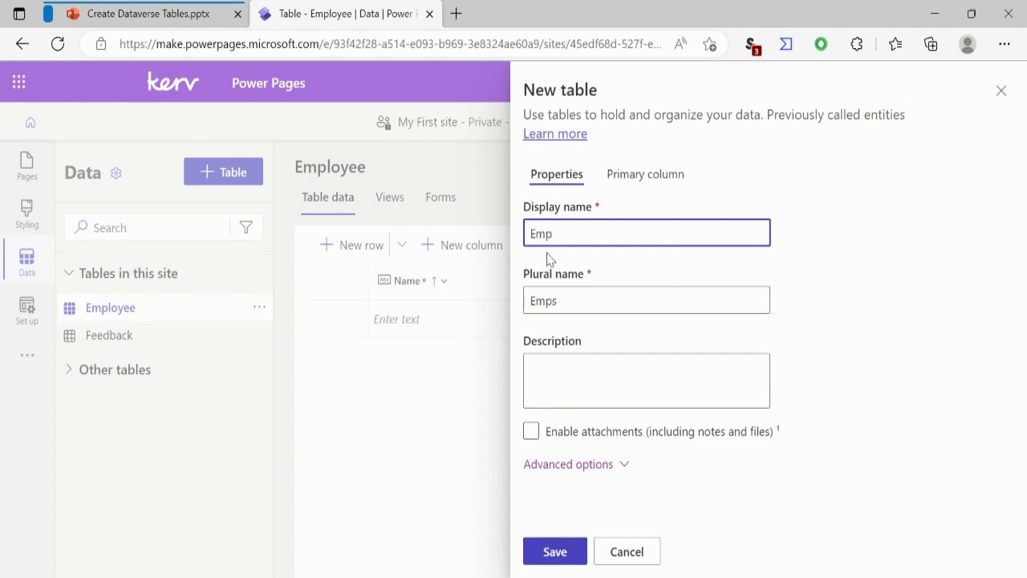
text(loyee)
click(619, 295)
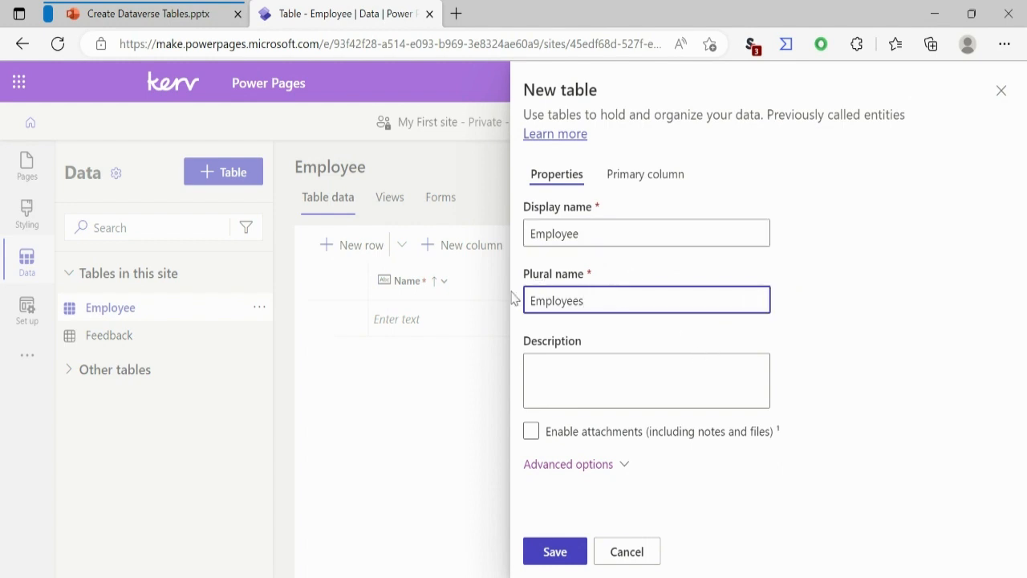
click(586, 391)
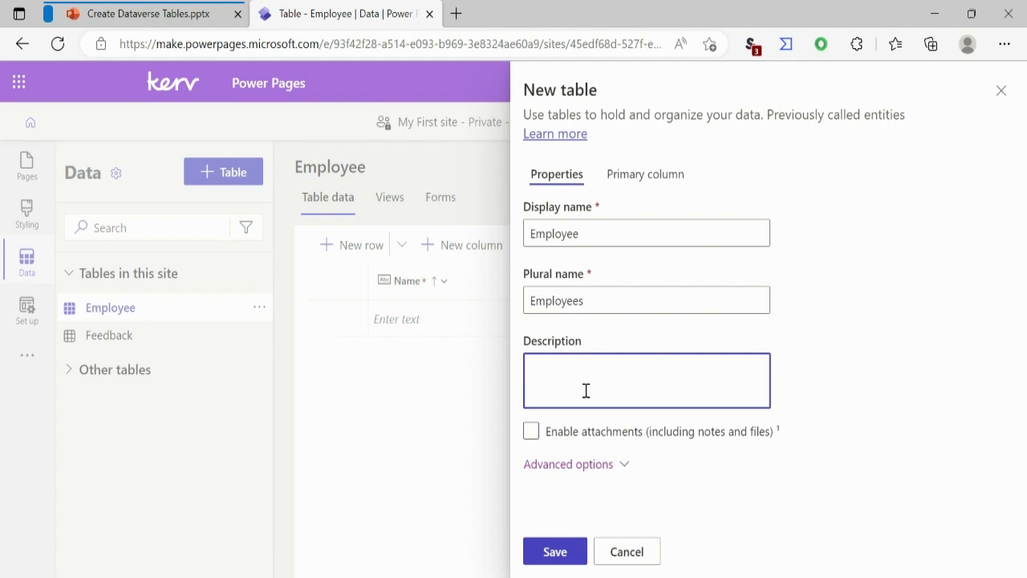
text(Table to store employee data)
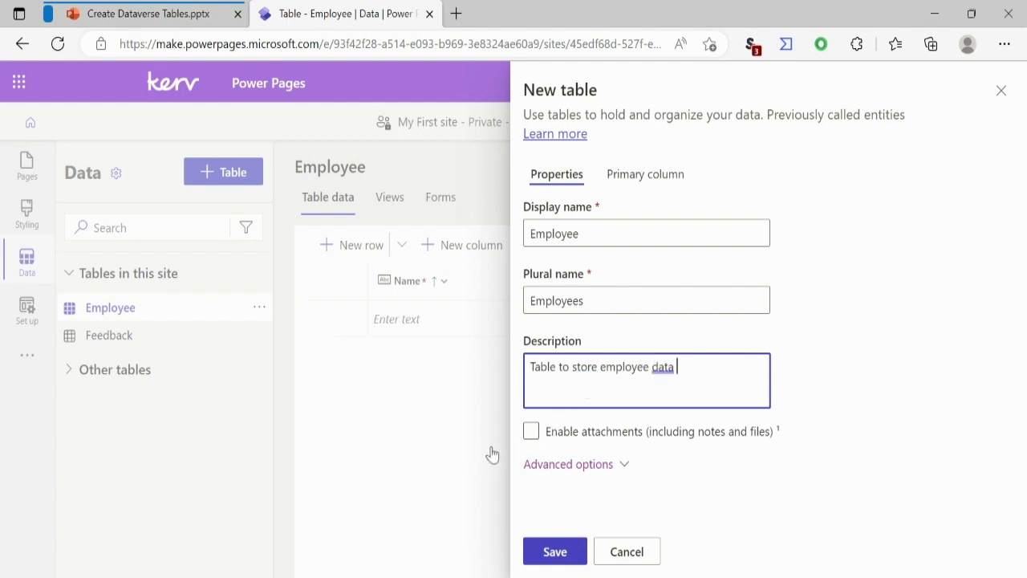
click(533, 437)
click(532, 434)
click(554, 442)
click(539, 444)
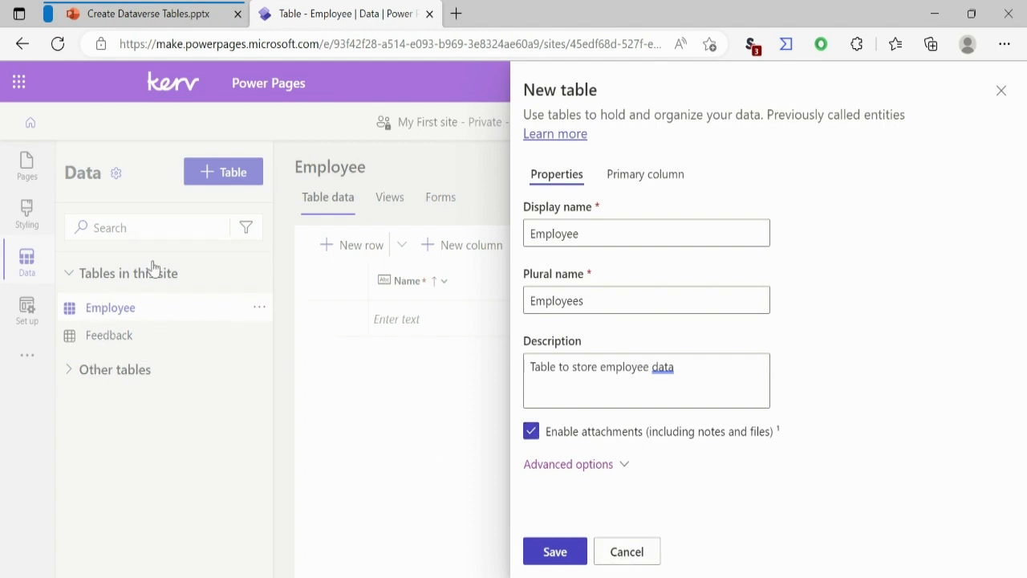
click(627, 554)
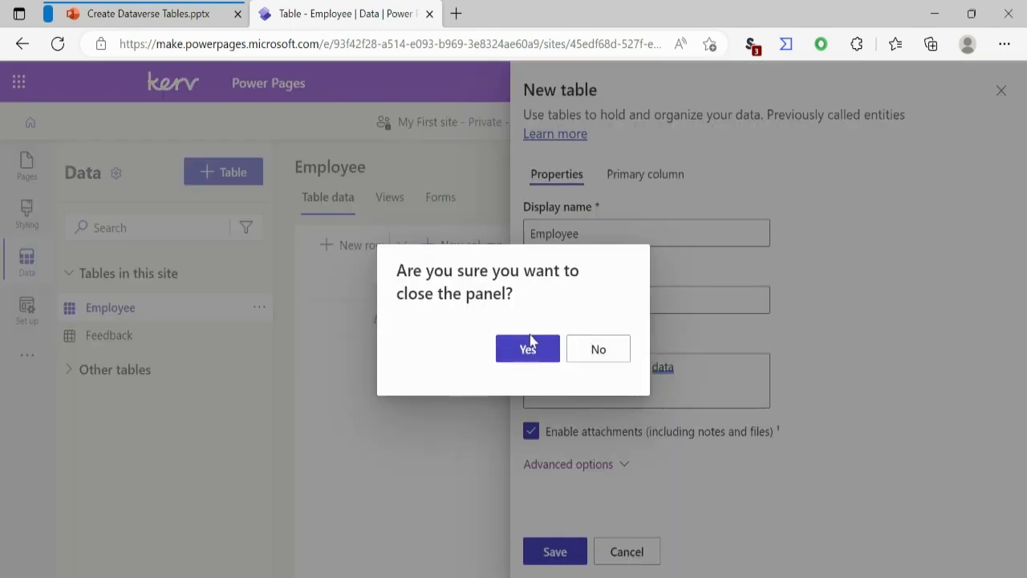
click(584, 360)
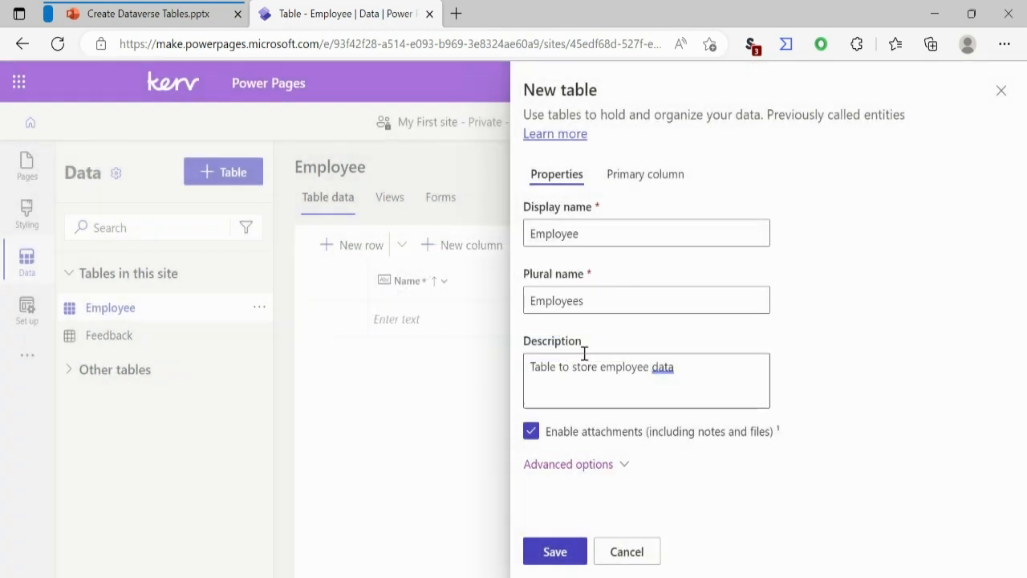
click(630, 561)
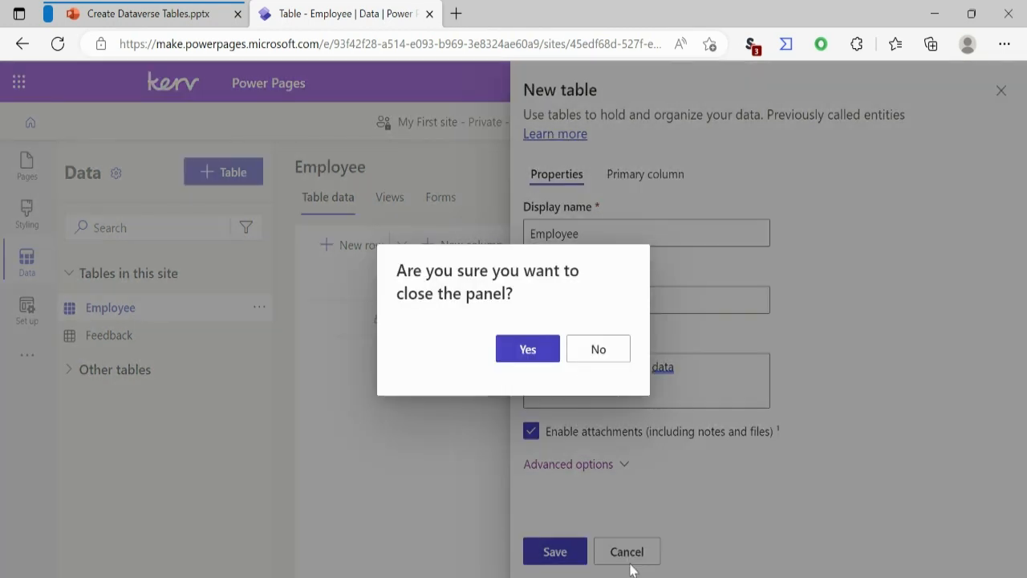
click(498, 358)
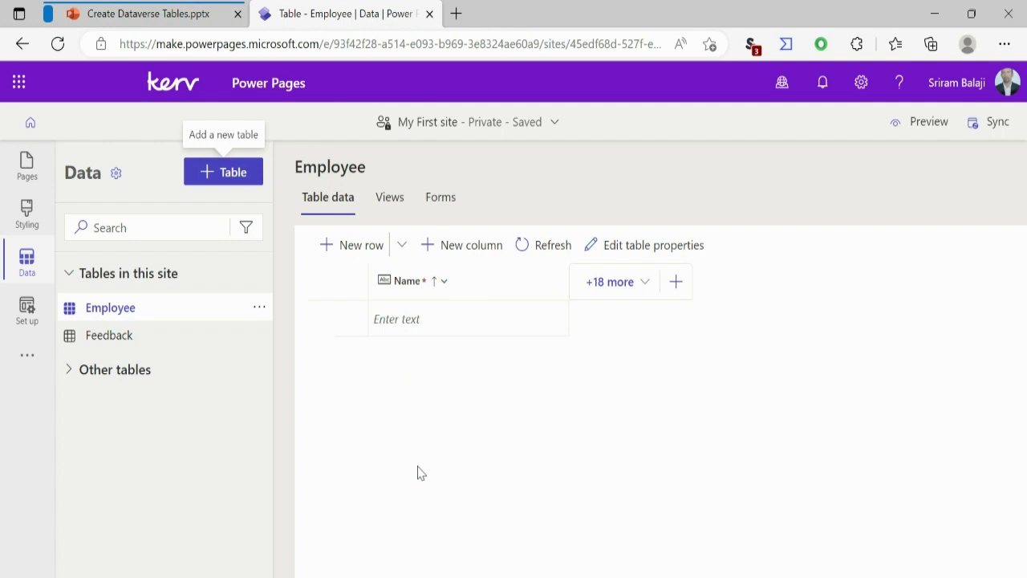
click(651, 295)
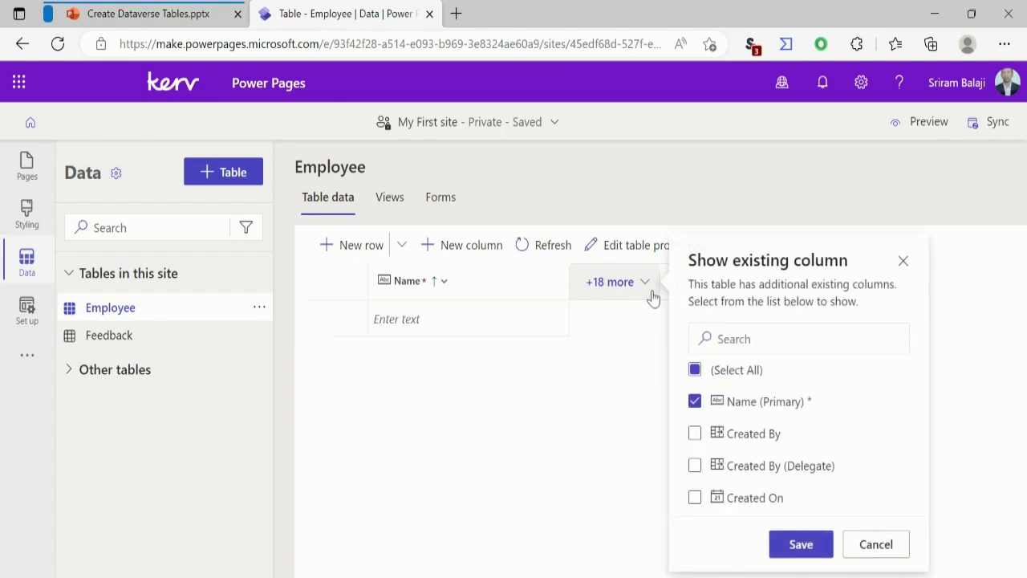
click(696, 437)
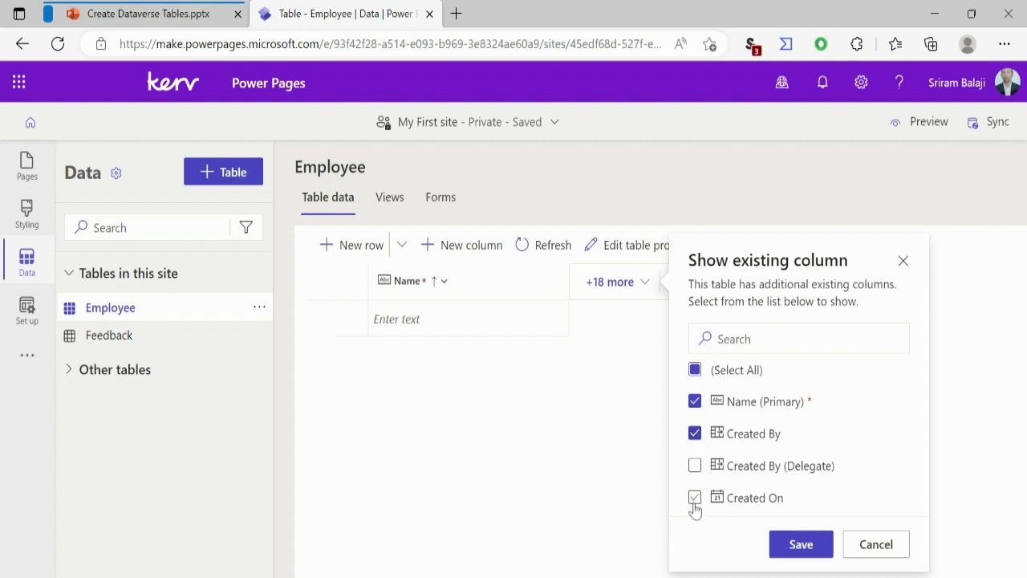
click(827, 340)
text(modif)
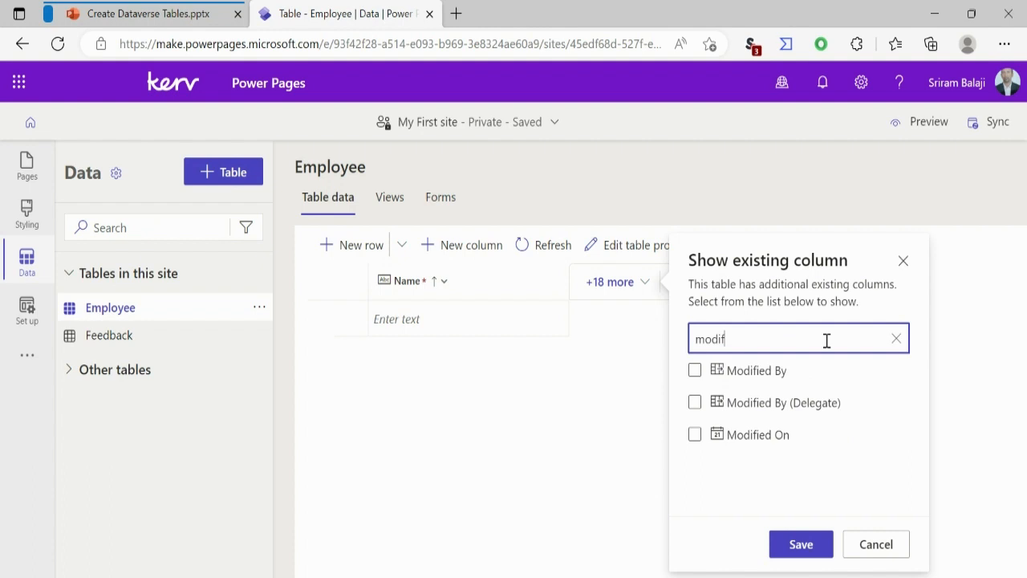
click(695, 376)
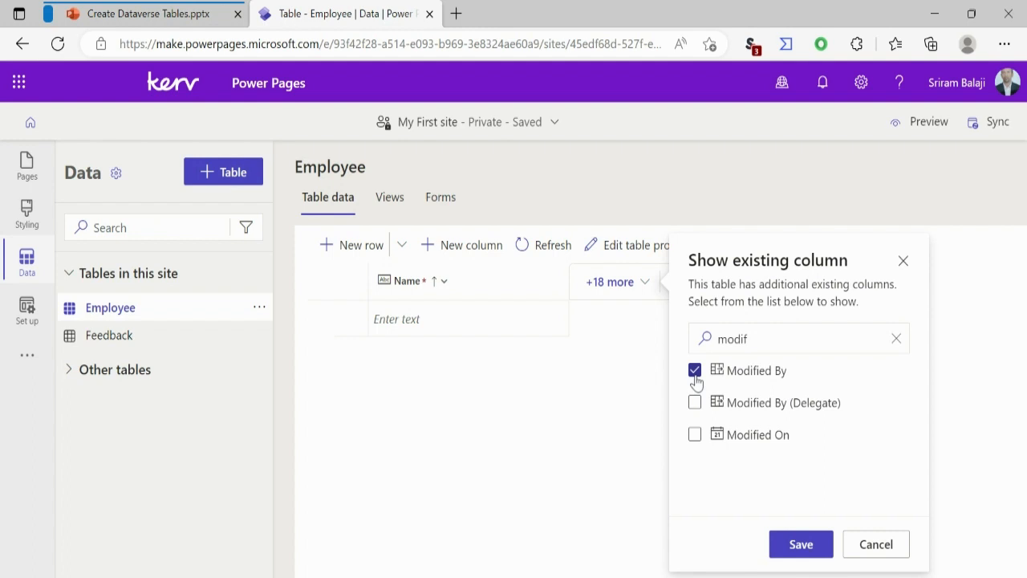
click(694, 438)
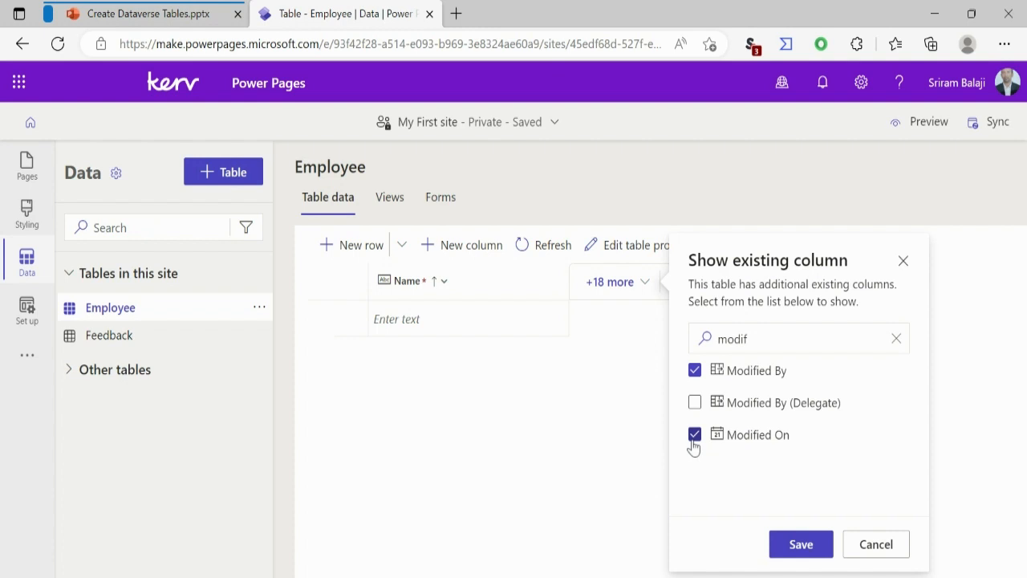
click(876, 546)
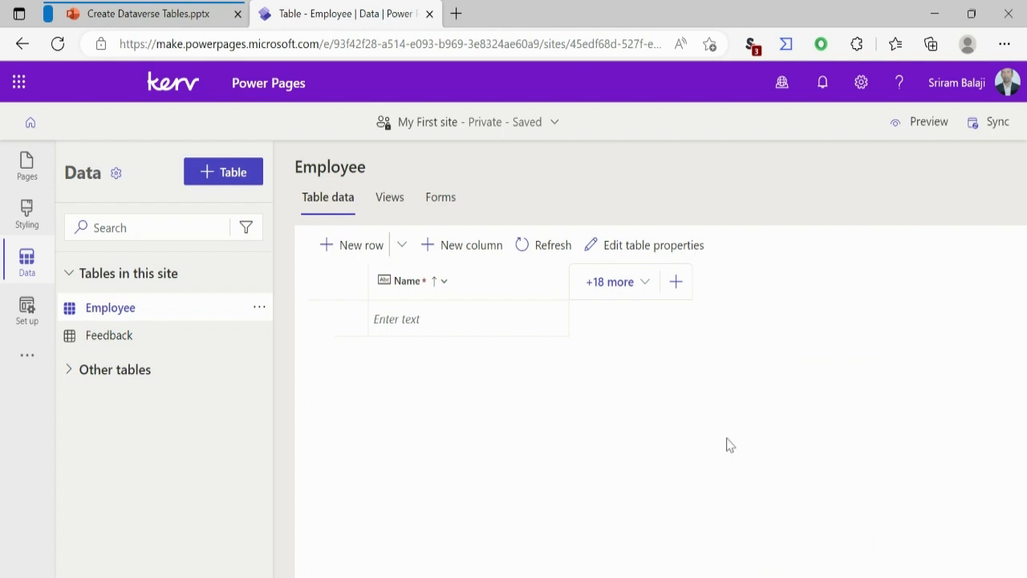
Step: Start a new Email column described 'Store the email of an employee' and view its data types
click(469, 254)
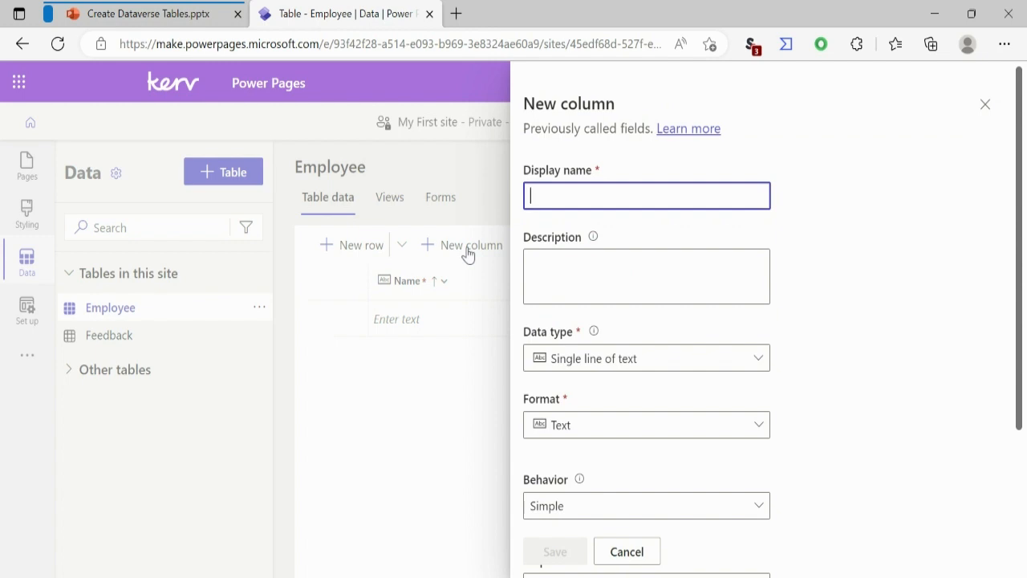
text(Email)
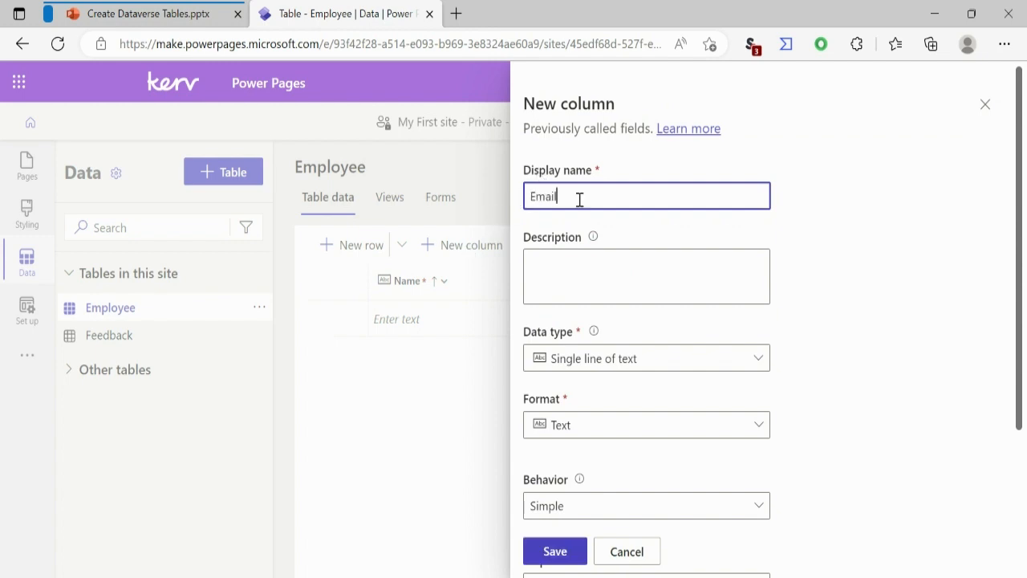
click(618, 292)
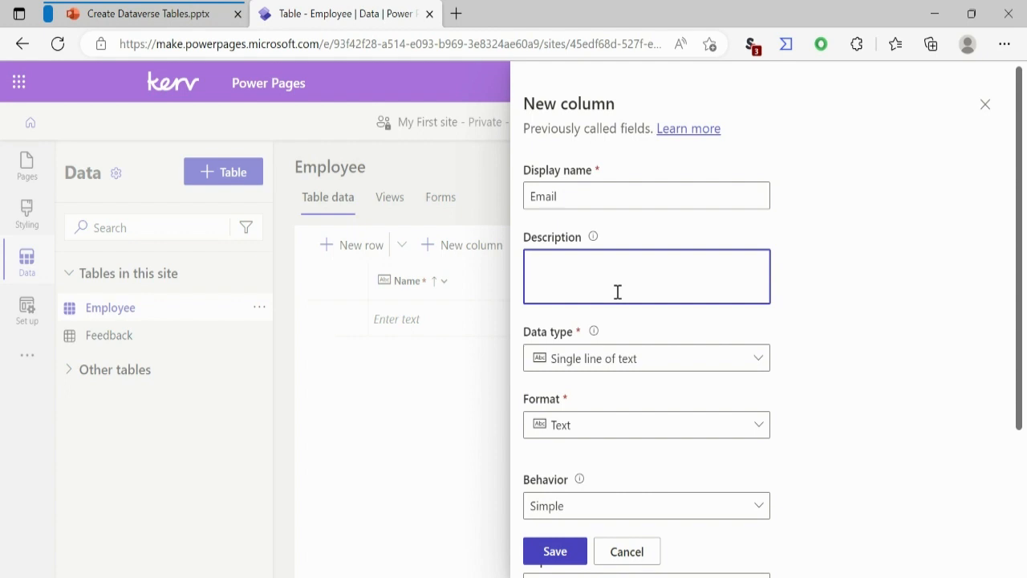
text(Store the email o)
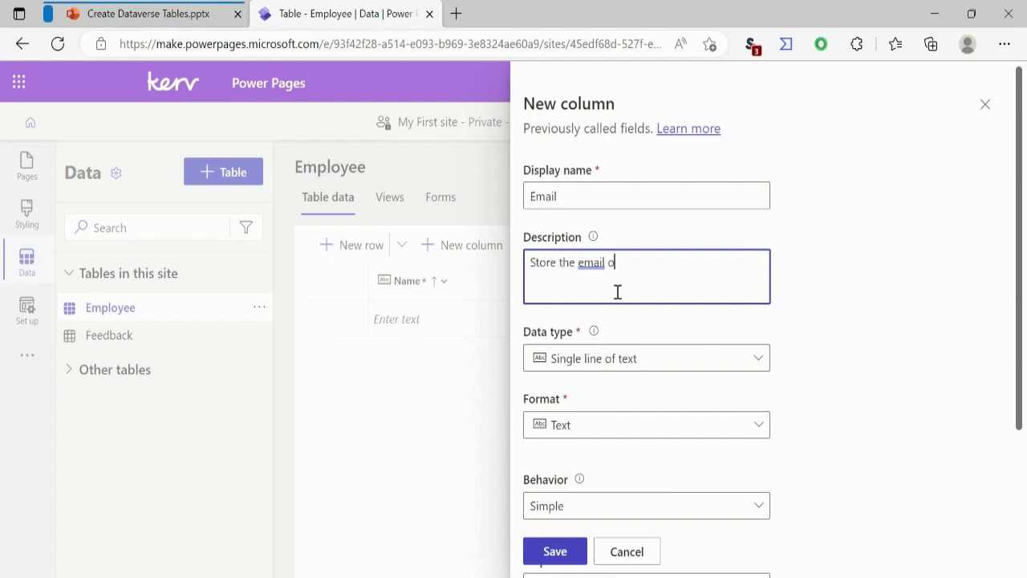
text(f an employee)
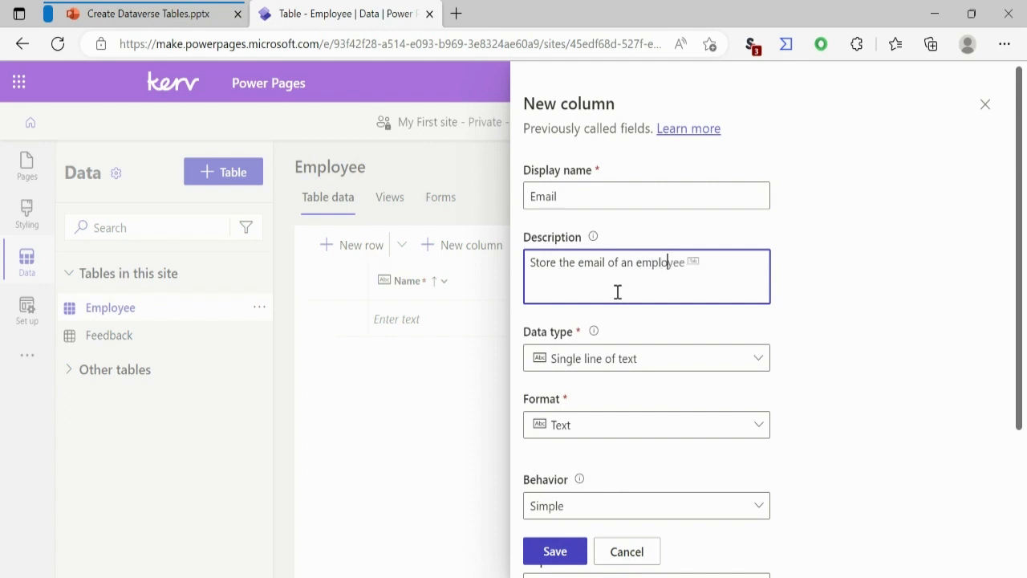
click(760, 360)
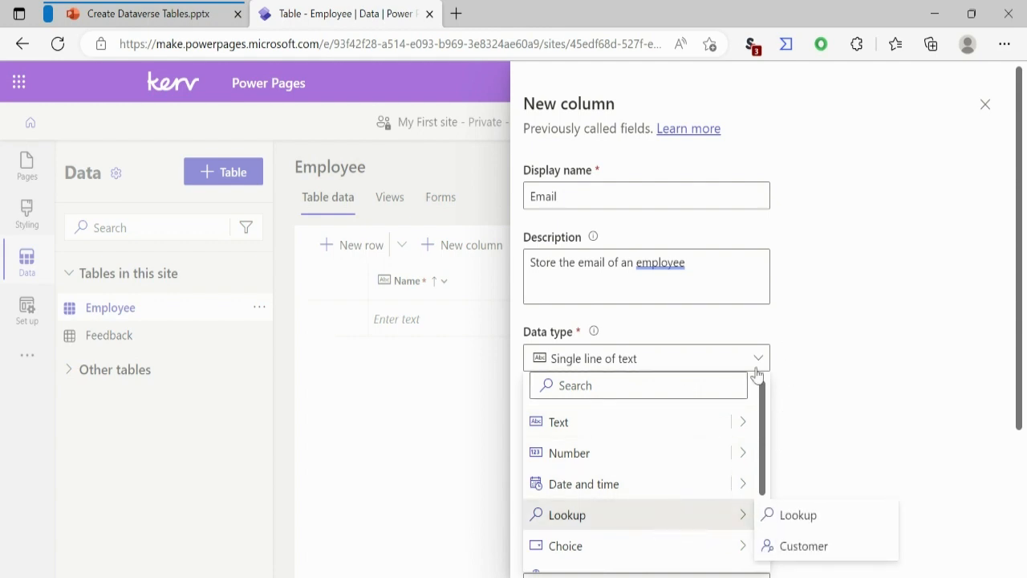
Step: Set the Email column's data type to Text > Email and save it
mouse_move(742, 426)
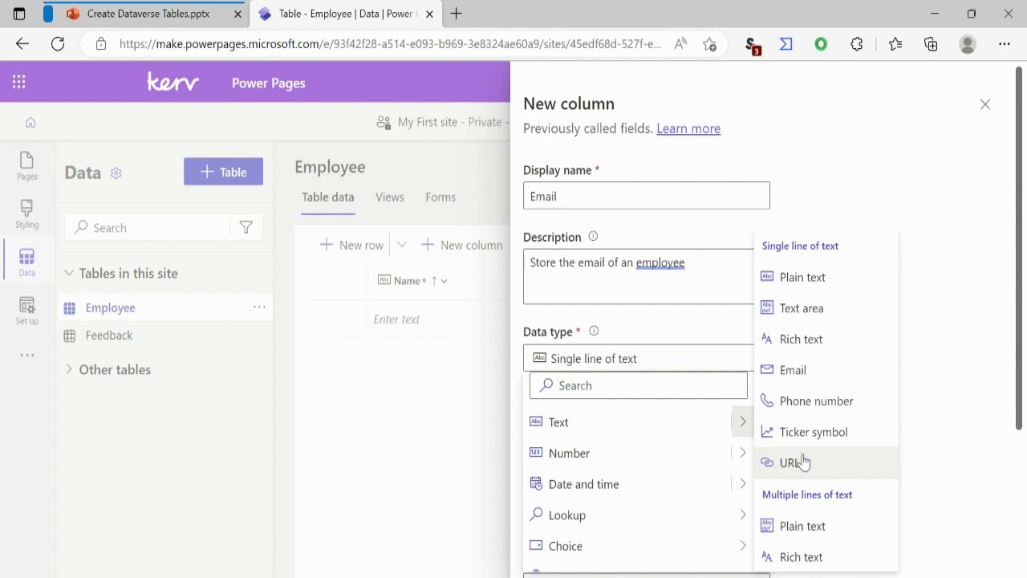
click(803, 376)
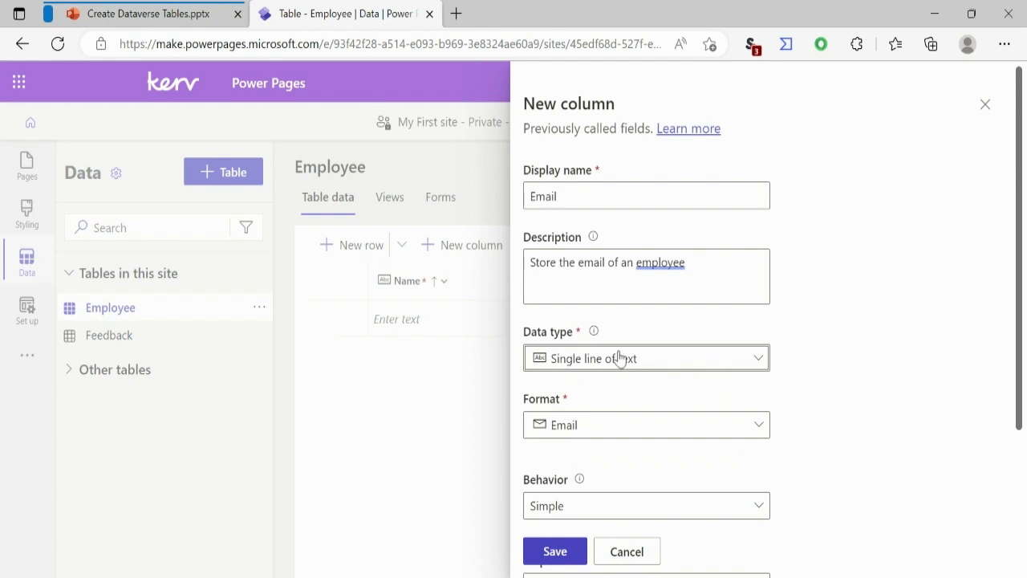
click(555, 559)
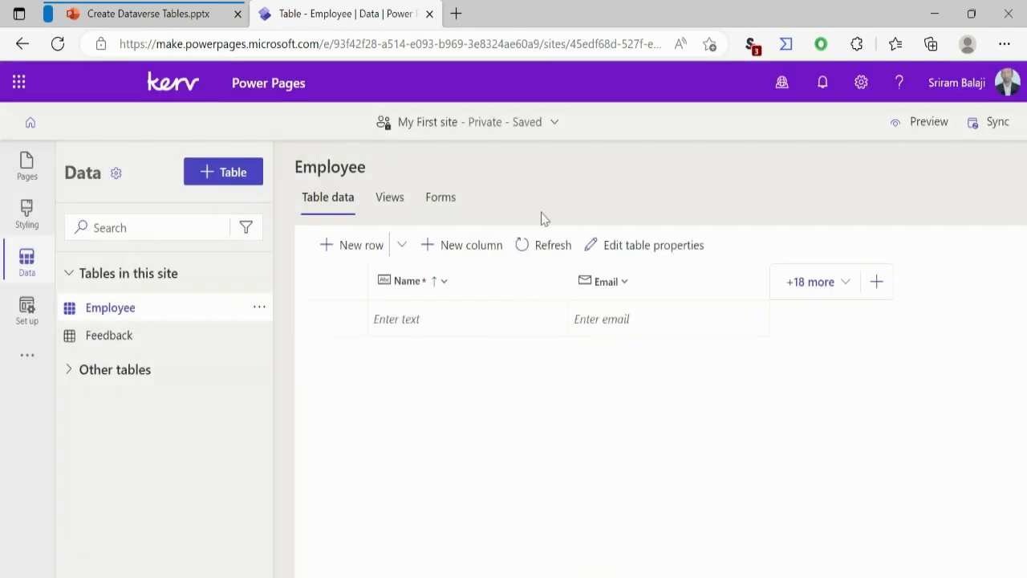
click(472, 246)
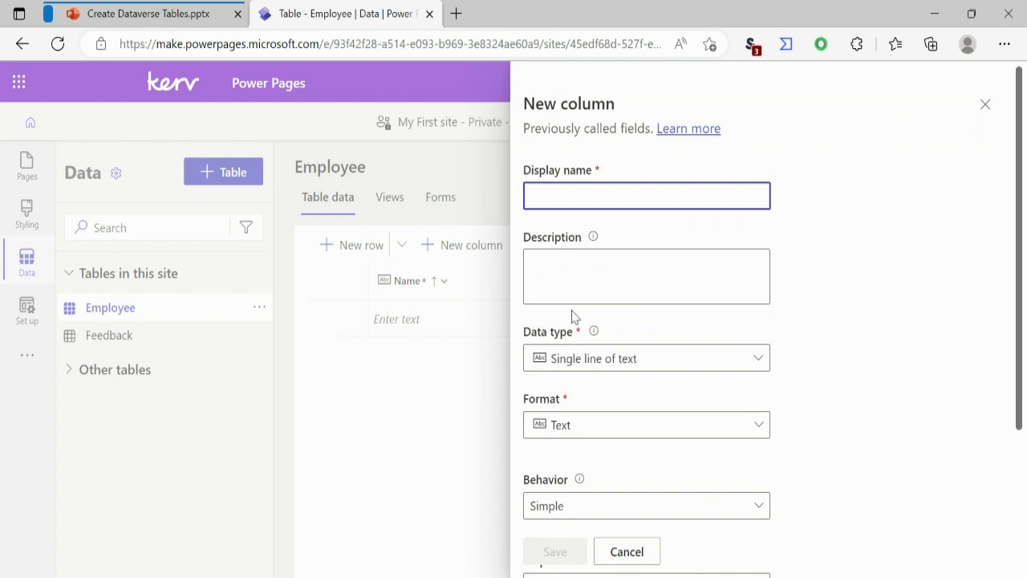
Step: Name the new column Salary and give it the Currency data type
text(Salary)
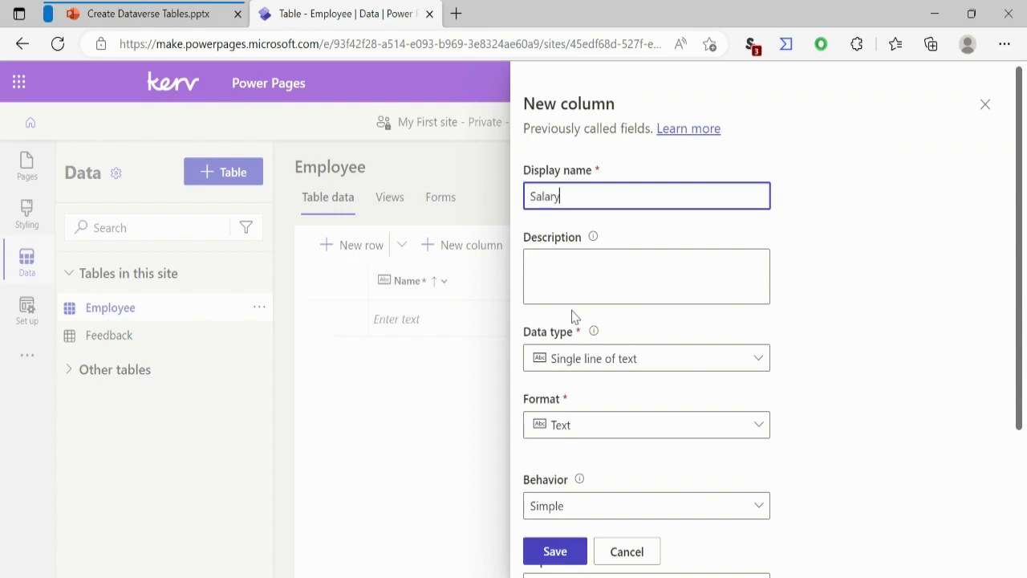
click(568, 260)
click(580, 365)
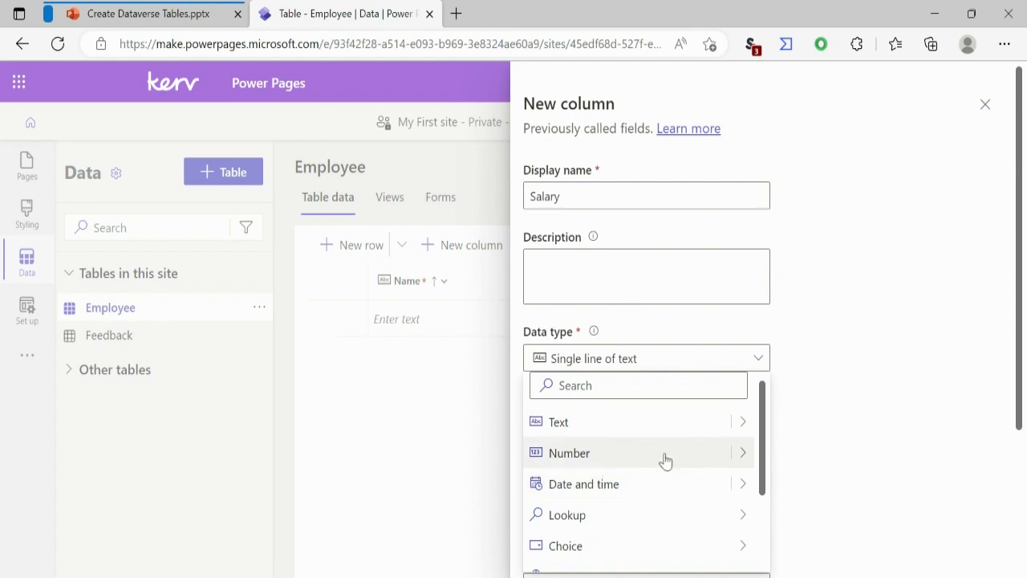
mouse_move(748, 456)
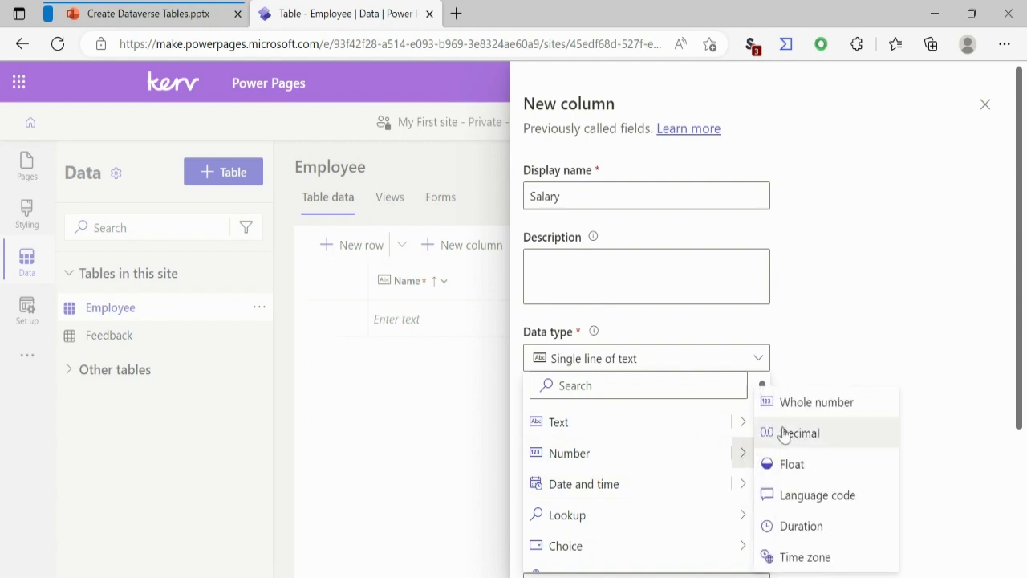
mouse_move(581, 552)
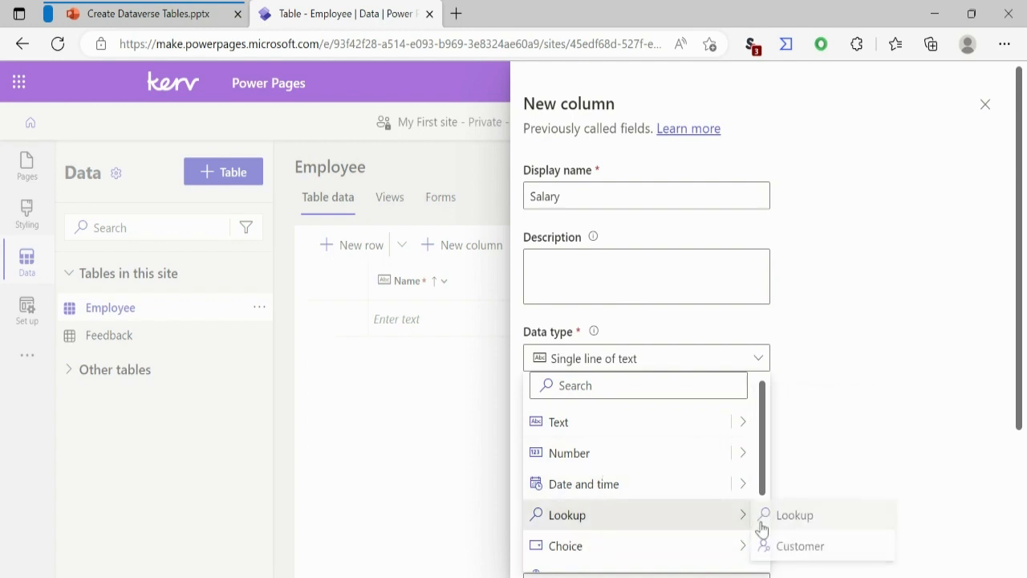
drag(765, 474, 768, 508)
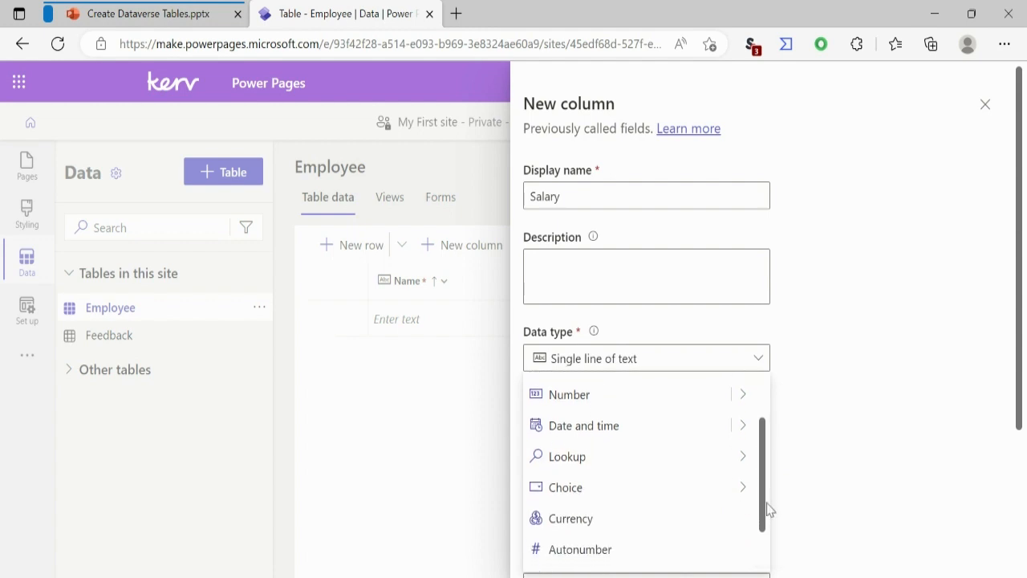
click(625, 527)
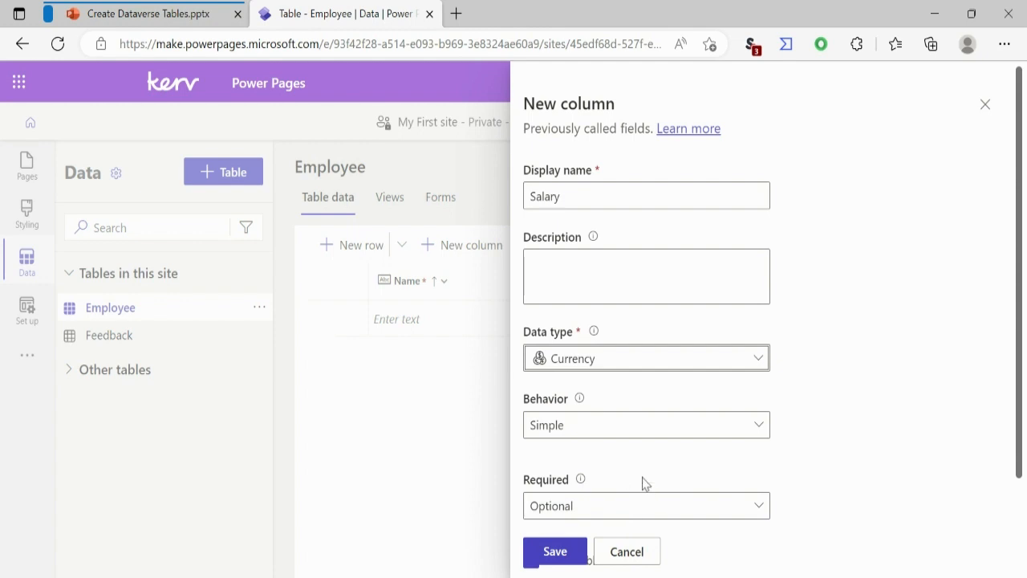
double_click(578, 186)
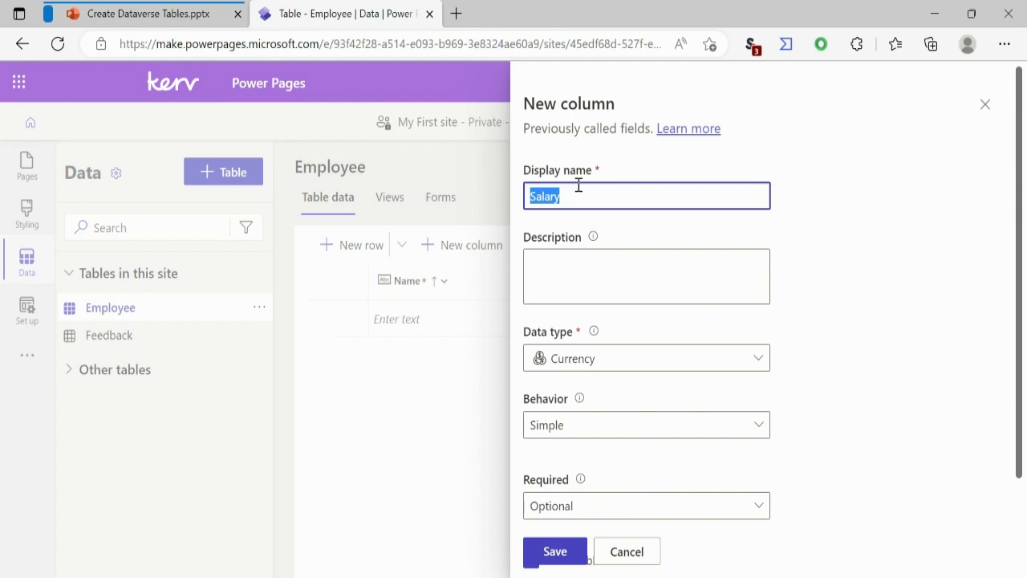
Step: Rename the column to Join Date, set Date and time > Date only, and save it
key(BackSpace)
text(Join Dae)
click(579, 359)
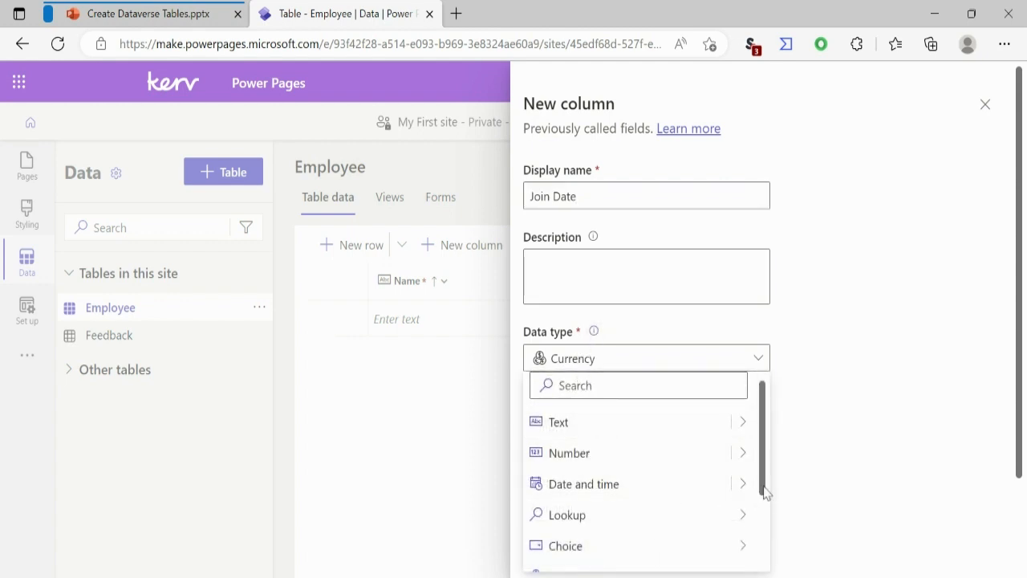
mouse_move(743, 488)
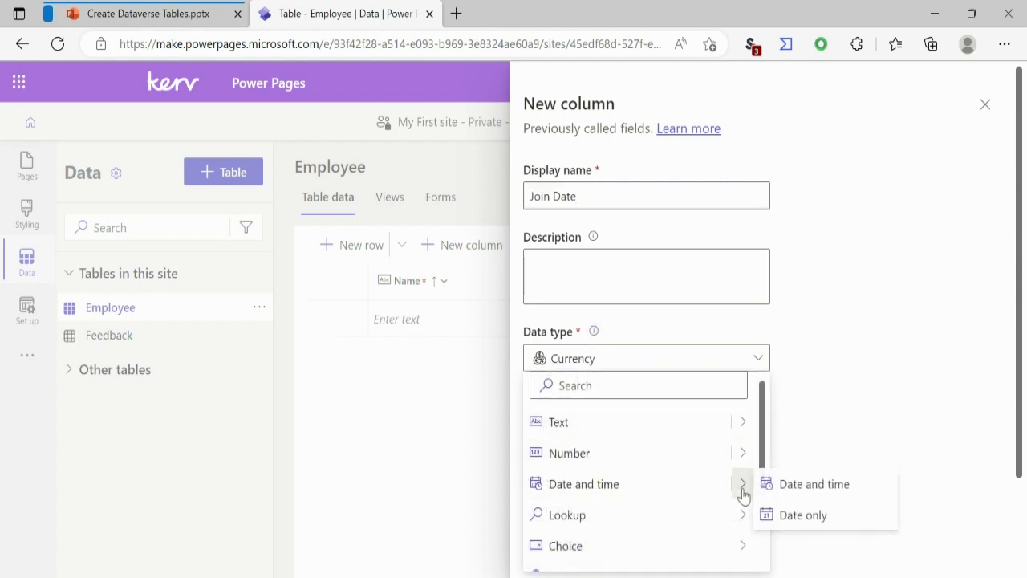
click(799, 521)
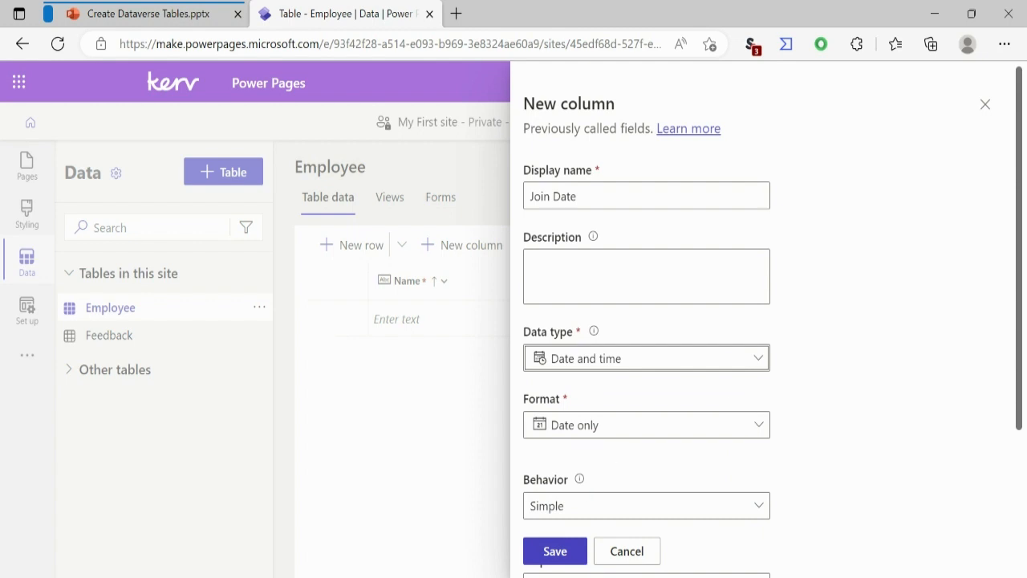
click(559, 552)
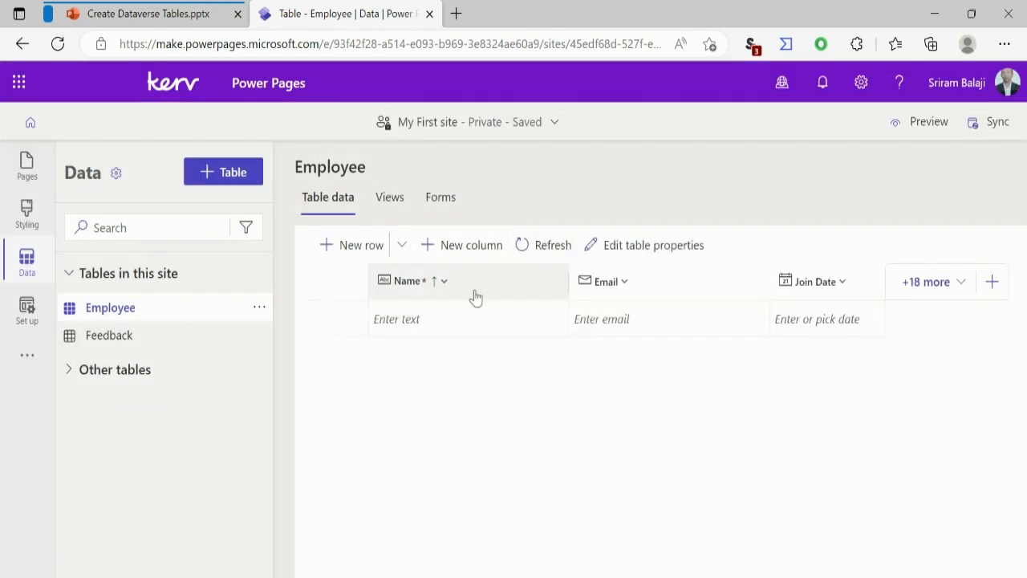
Step: Start another new Employee column named Permanent Employee
click(459, 253)
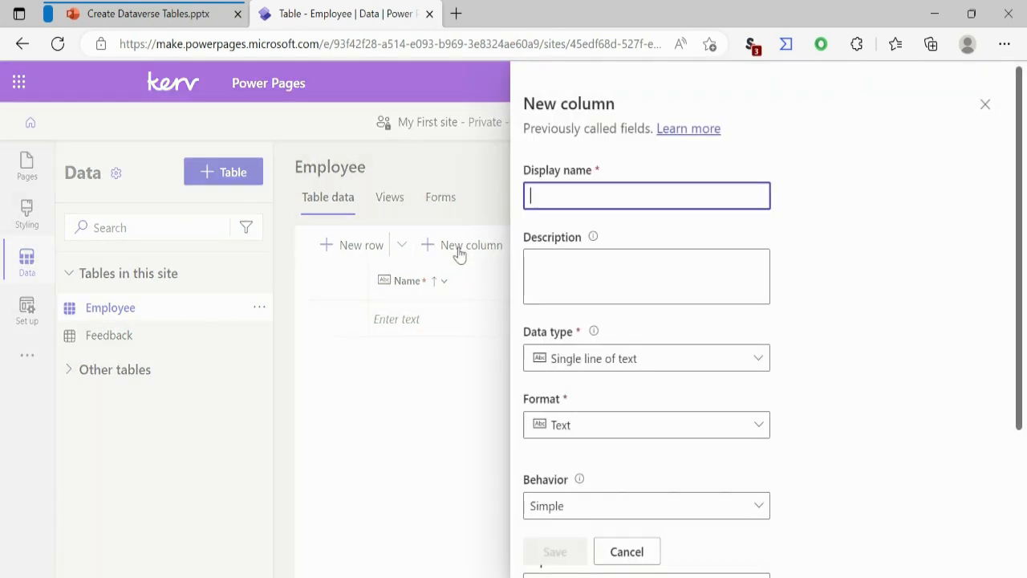
click(614, 363)
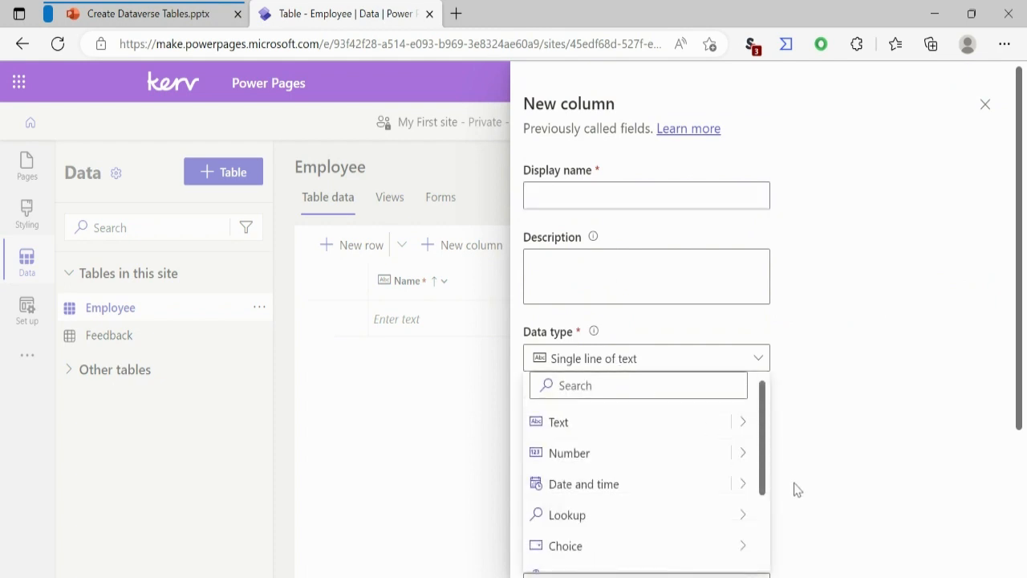
drag(764, 482, 766, 507)
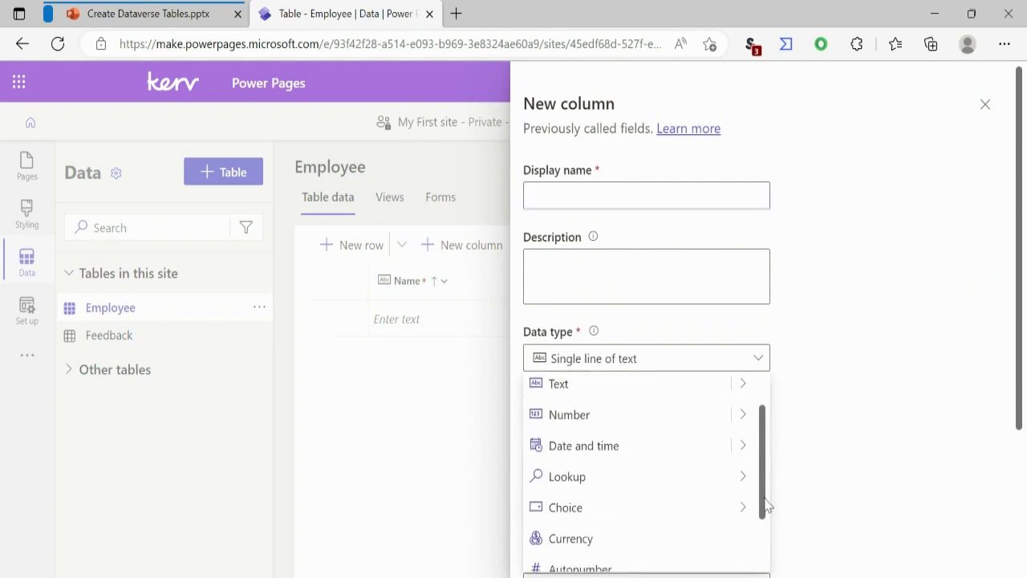
mouse_move(734, 514)
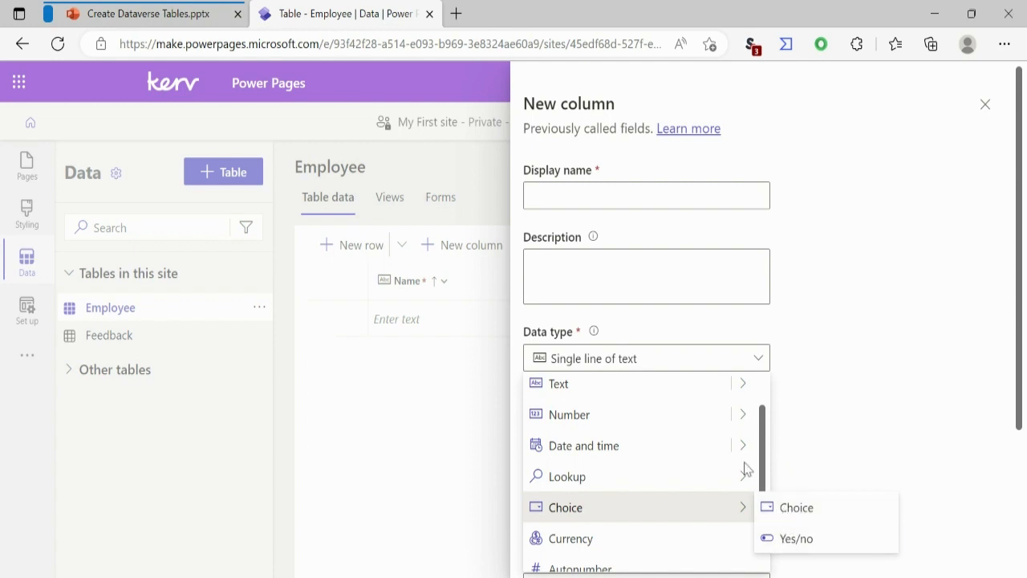
click(559, 190)
text(P)
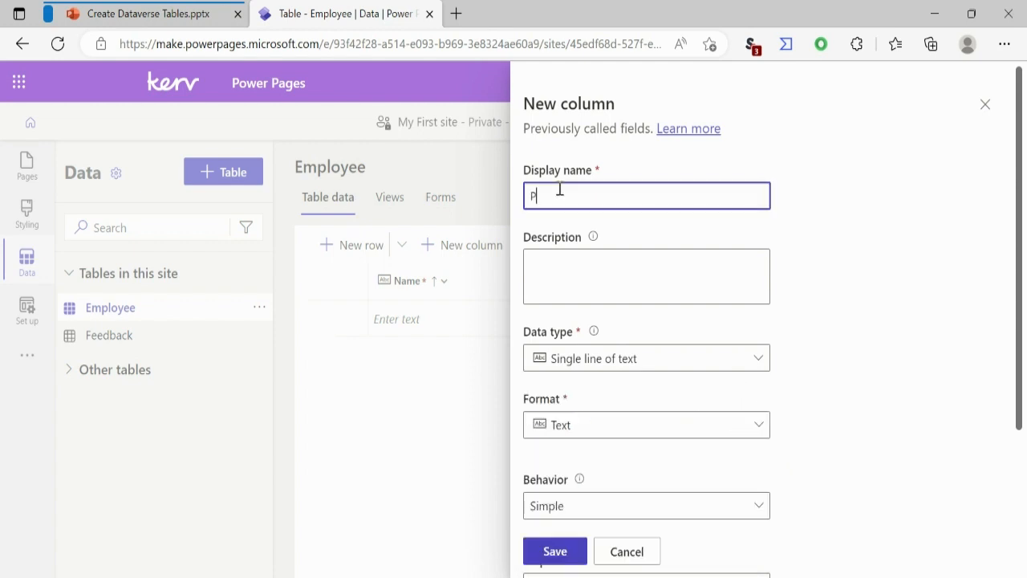
text(ermanent Employee)
click(561, 274)
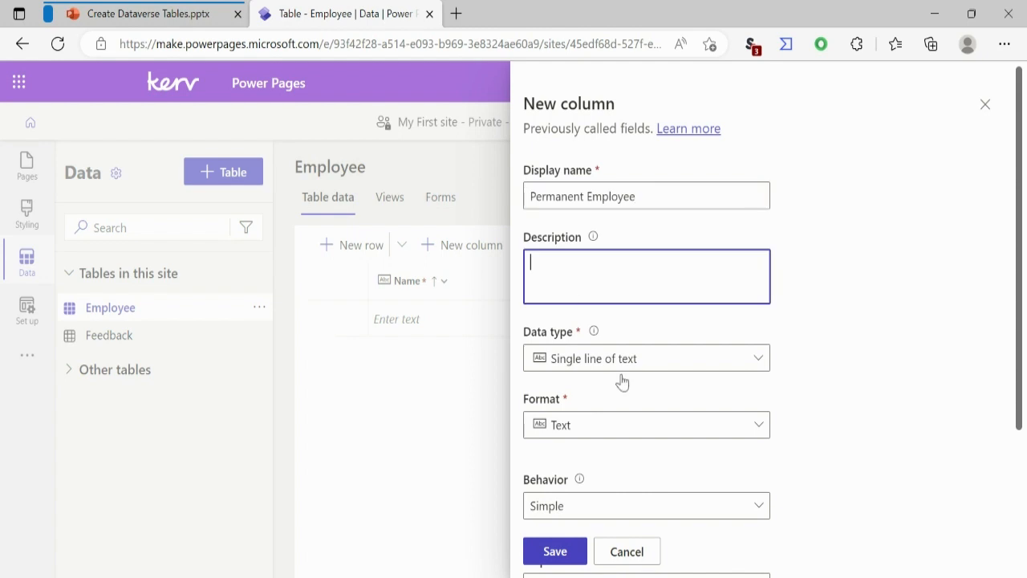
Step: Change the Permanent Employee column's data type from Text to Choice > Yes/no
click(758, 428)
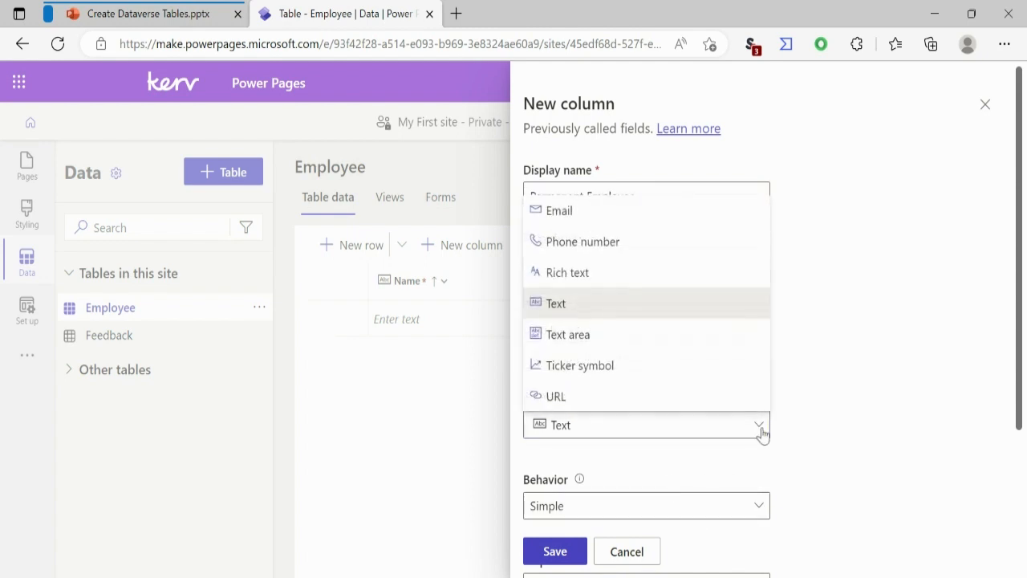
click(658, 472)
click(607, 362)
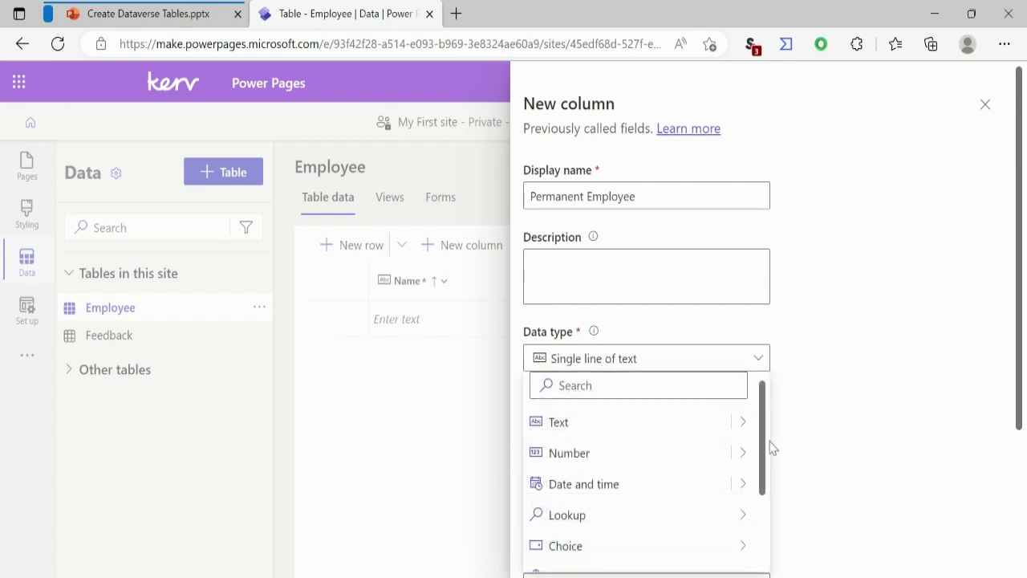
scroll(767, 464, down, 3)
mouse_move(741, 452)
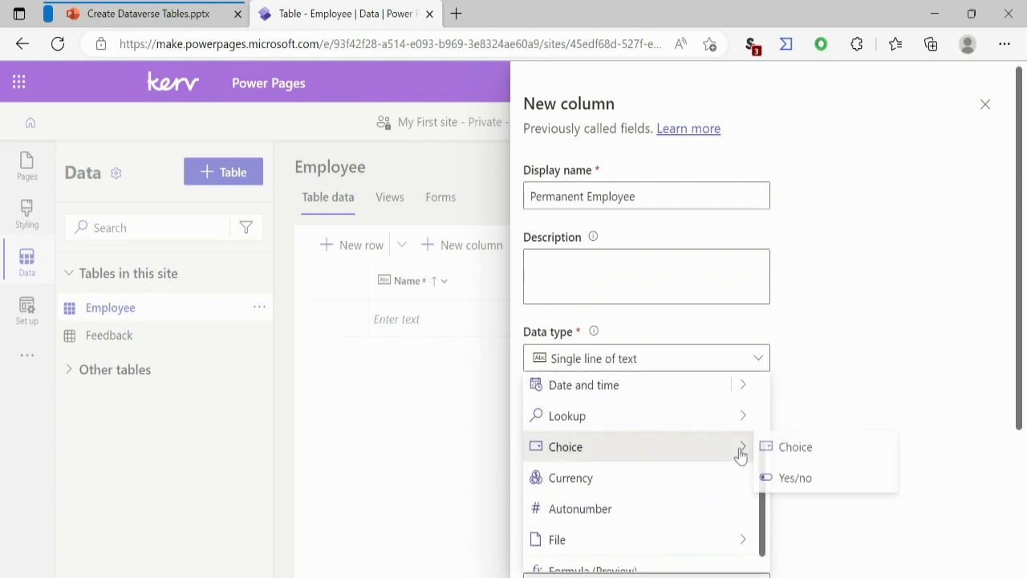
click(798, 483)
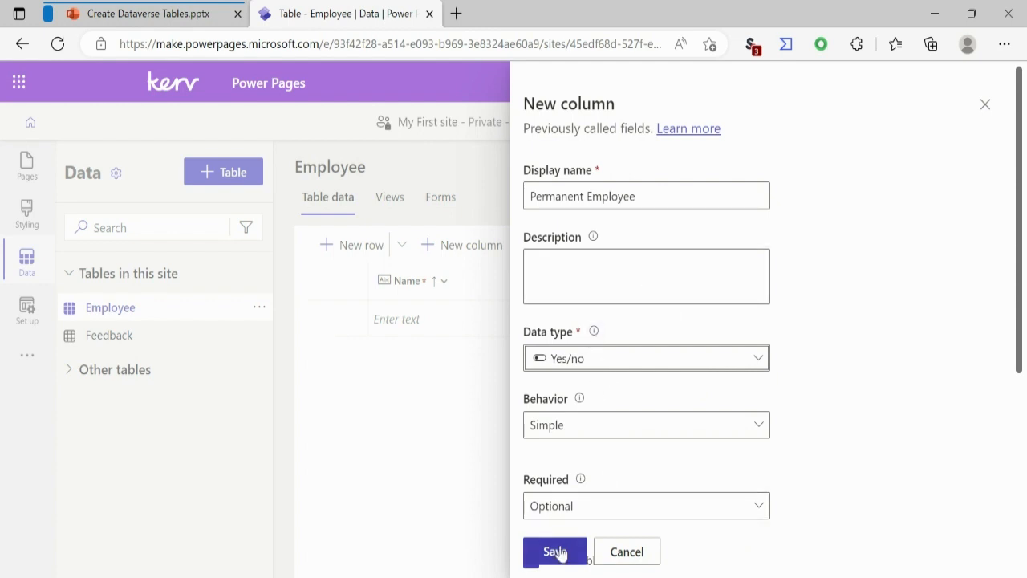
click(574, 360)
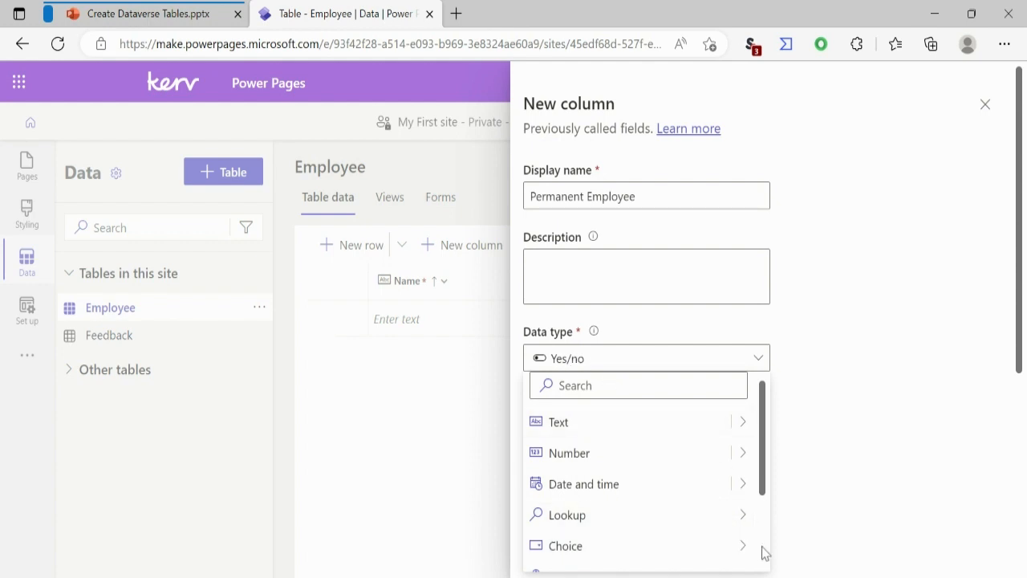
Step: Confirm Choice > Yes/no as the data type and save the Permanent Employee column
mouse_move(739, 546)
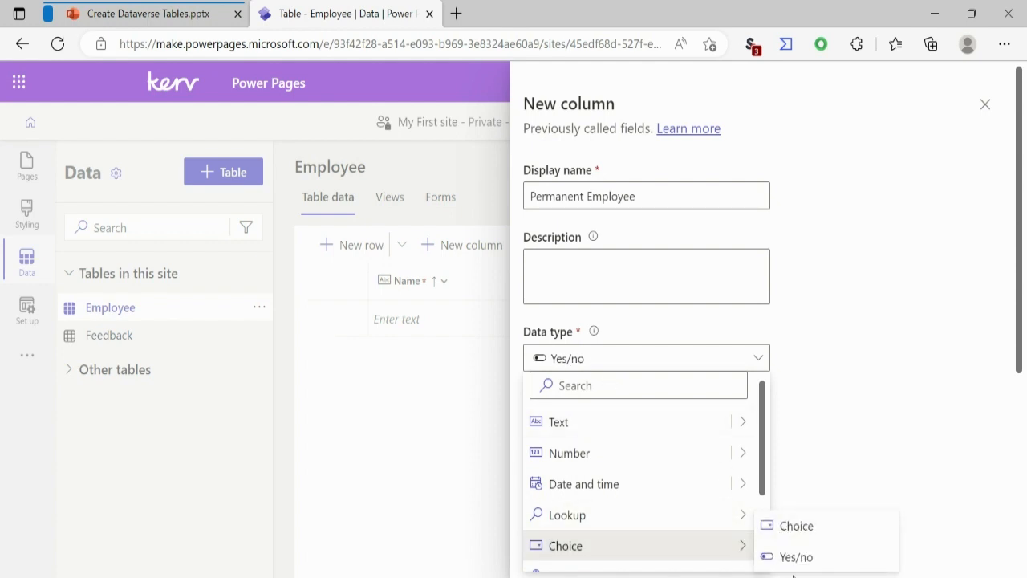
click(791, 531)
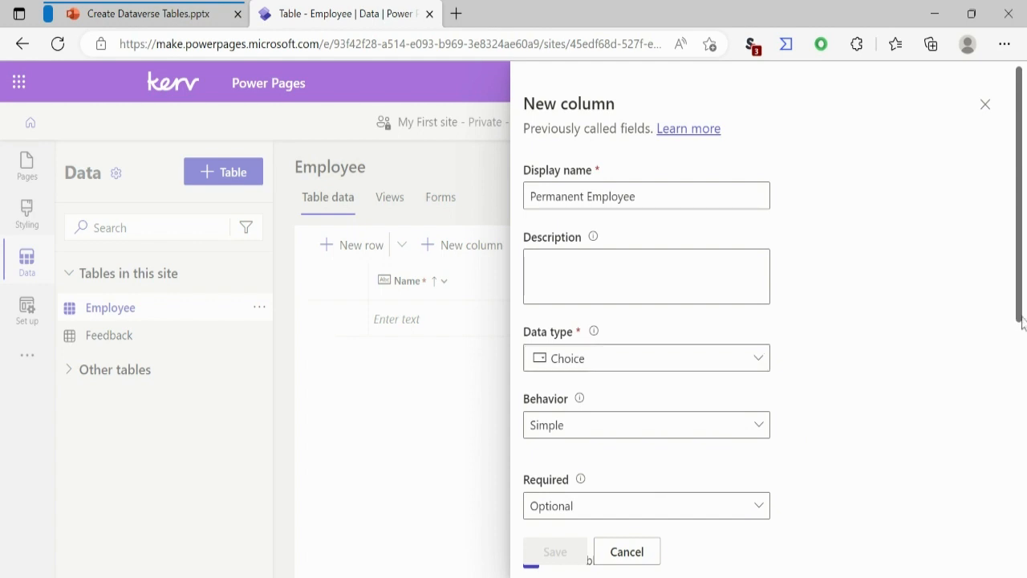
drag(1022, 321, 1011, 363)
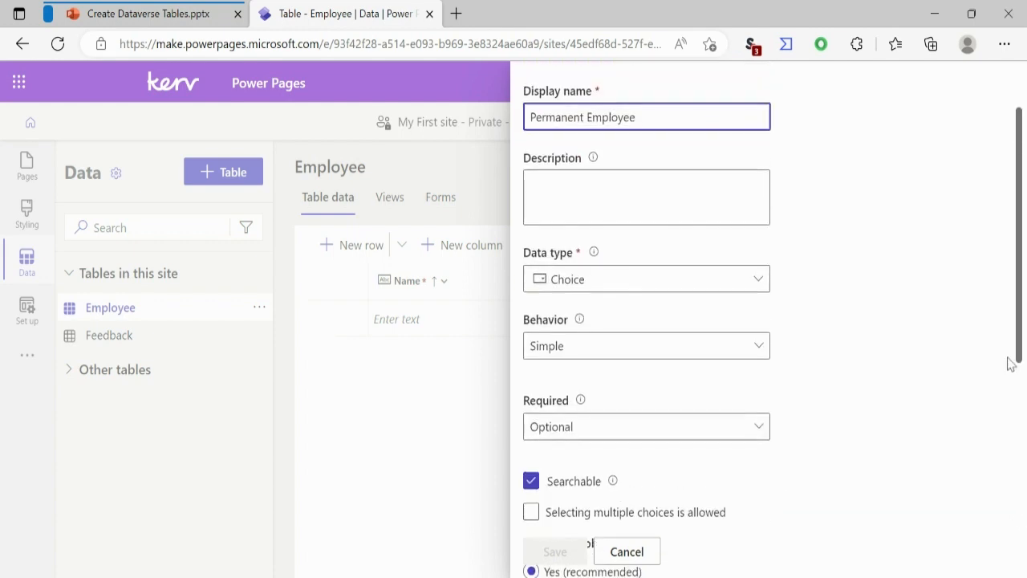
click(581, 279)
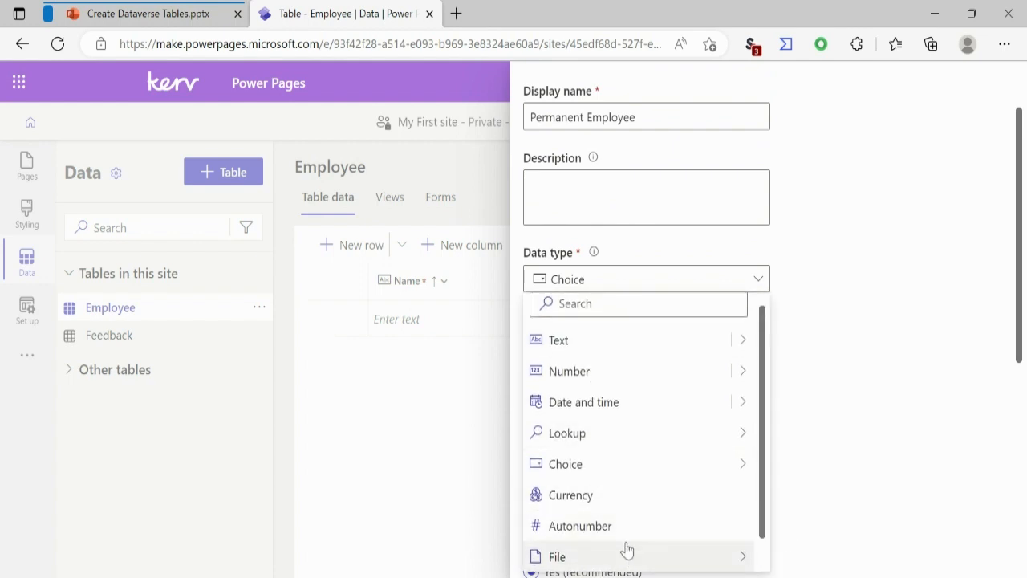
mouse_move(599, 468)
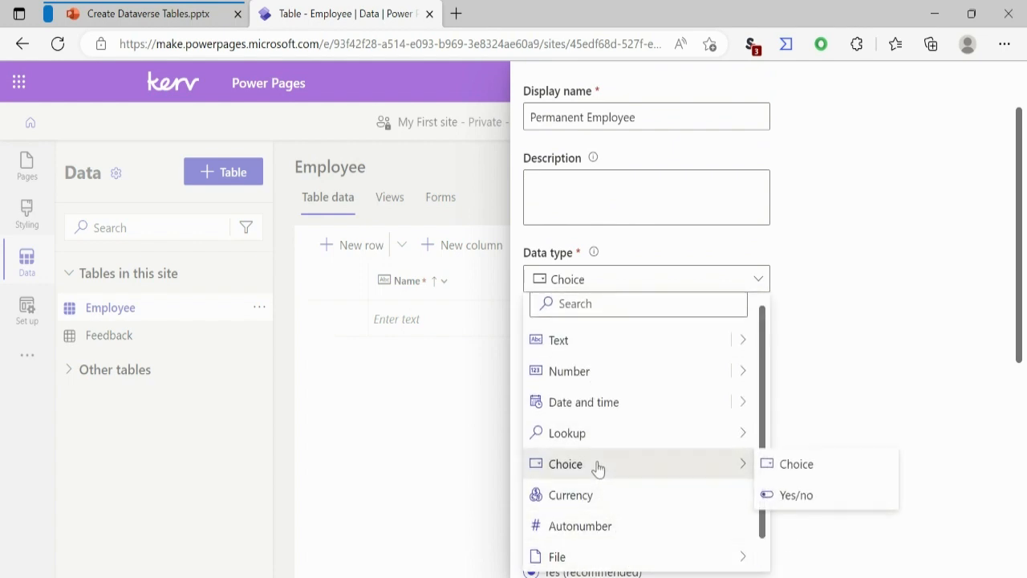
click(790, 501)
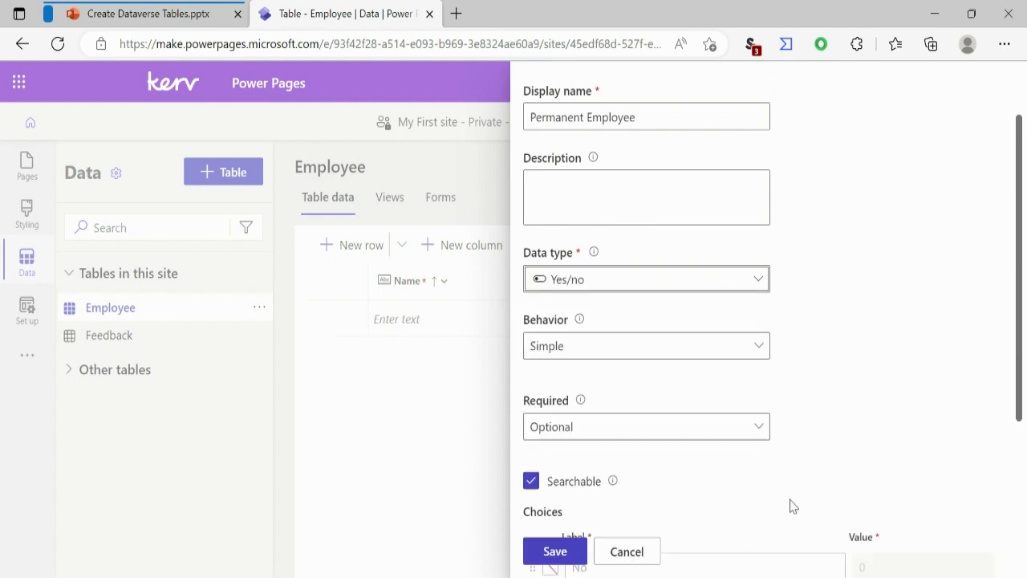
click(556, 552)
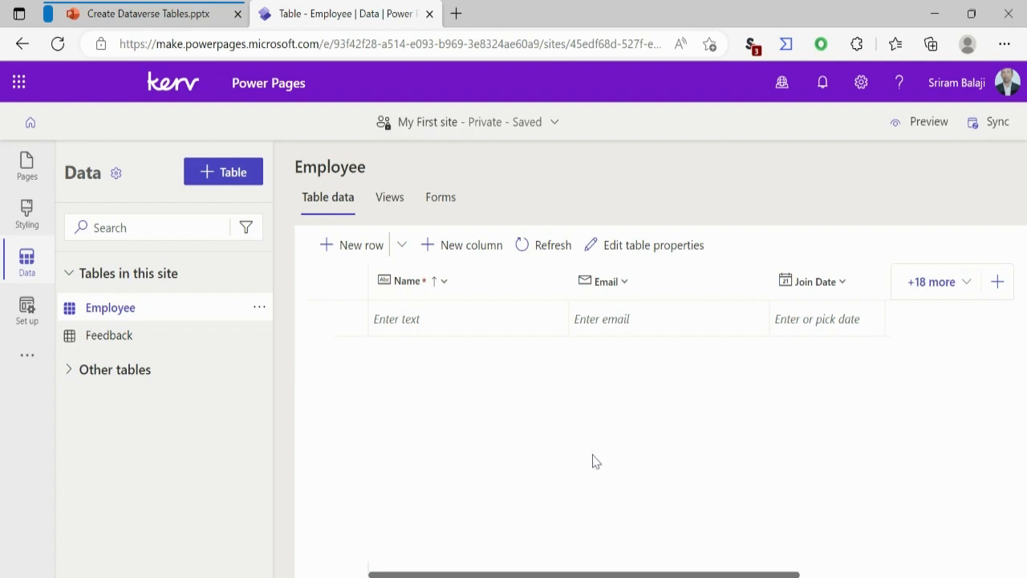
Step: Start a new Employee column named Previous Company
click(438, 245)
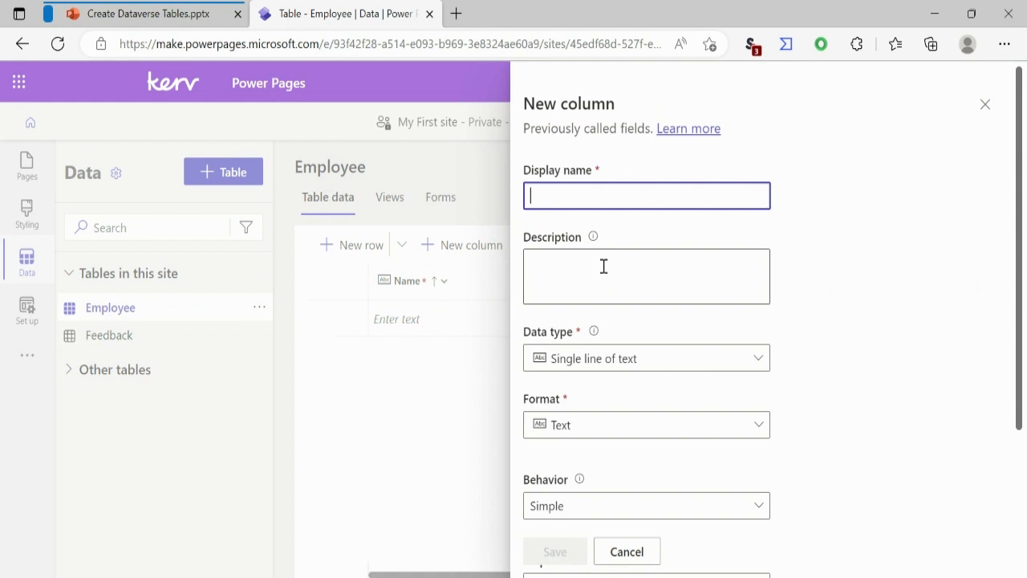
text(Pr)
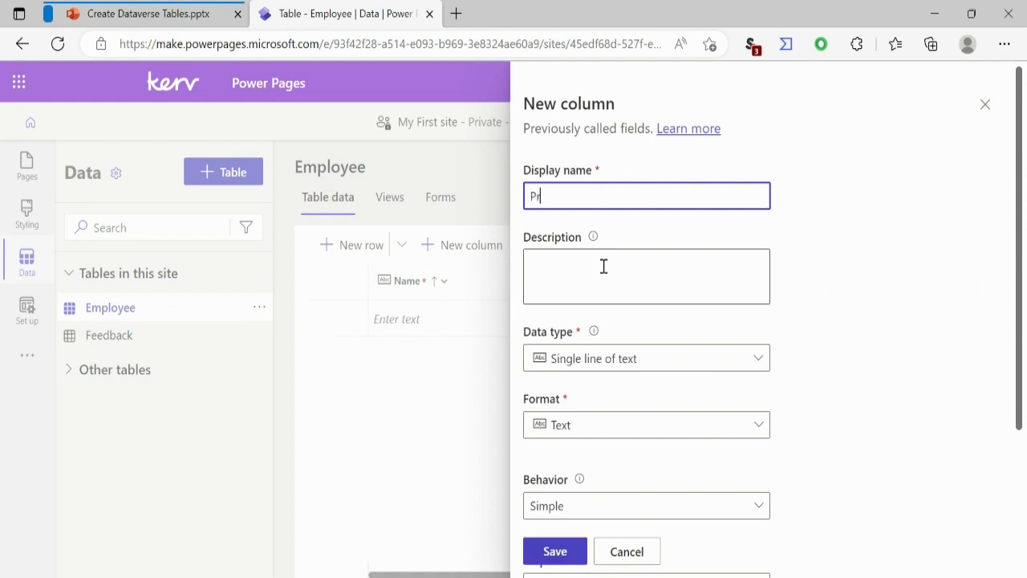
text(evious Company)
click(598, 274)
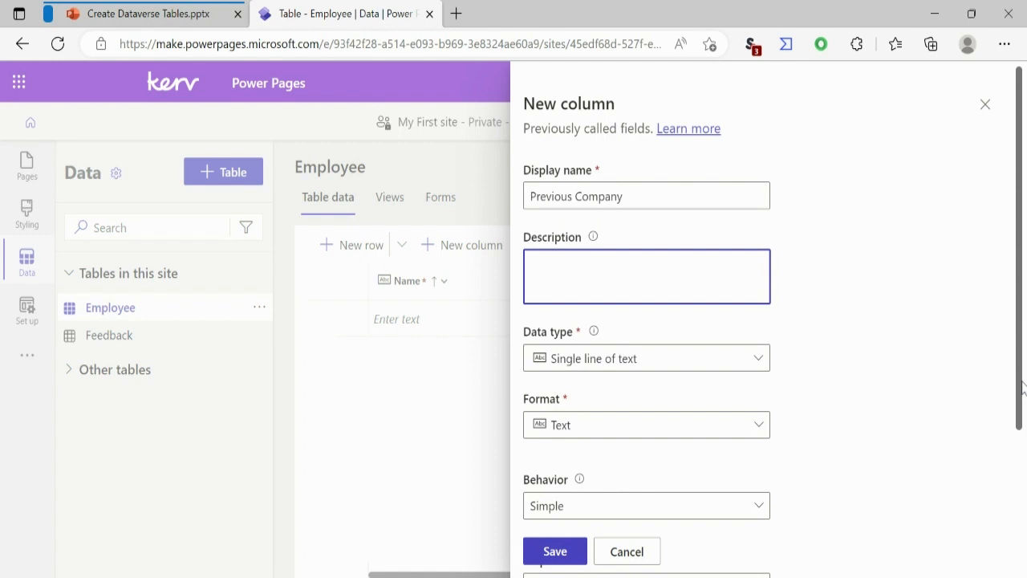
drag(1022, 413, 1016, 442)
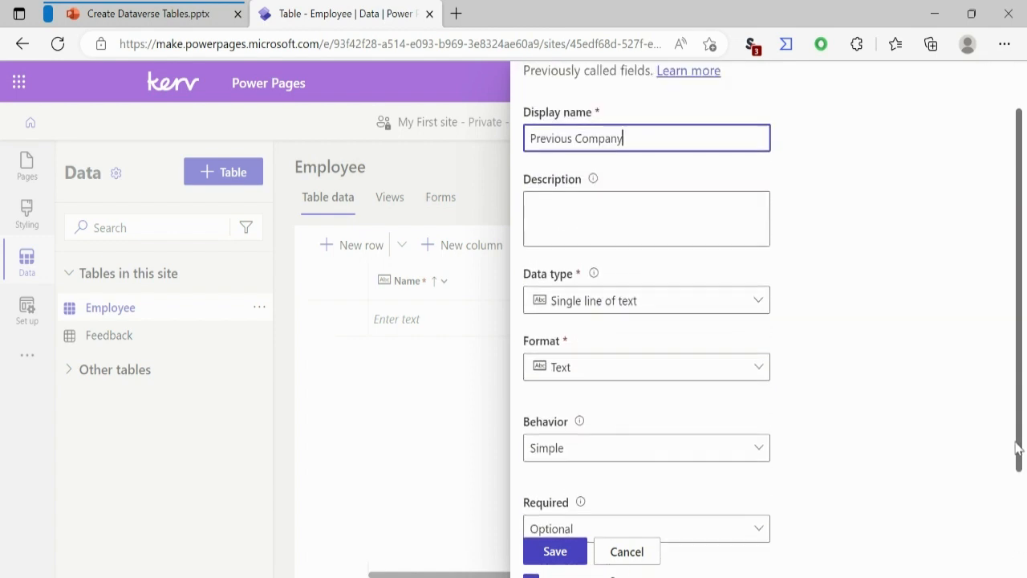
click(596, 303)
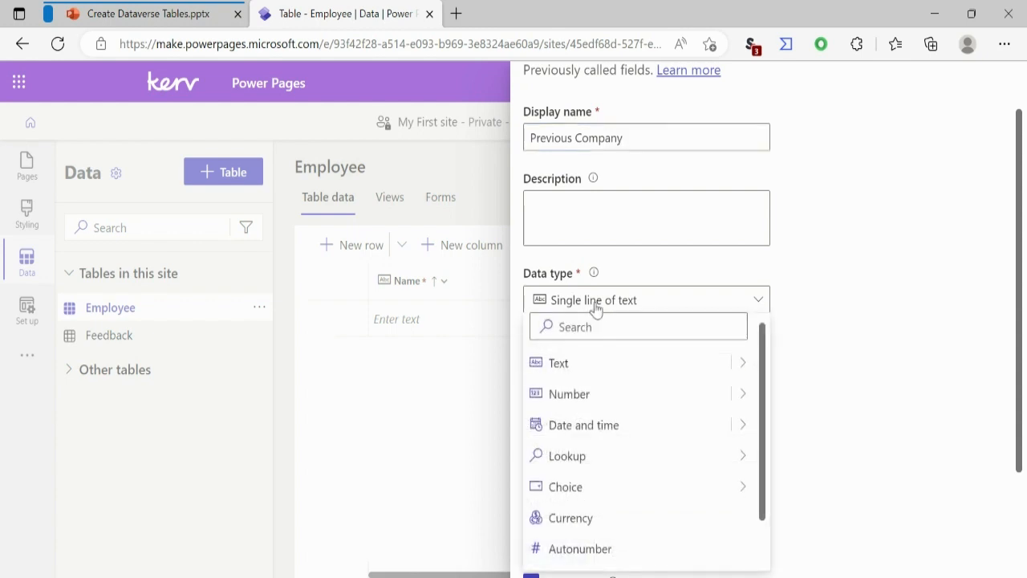
mouse_move(572, 464)
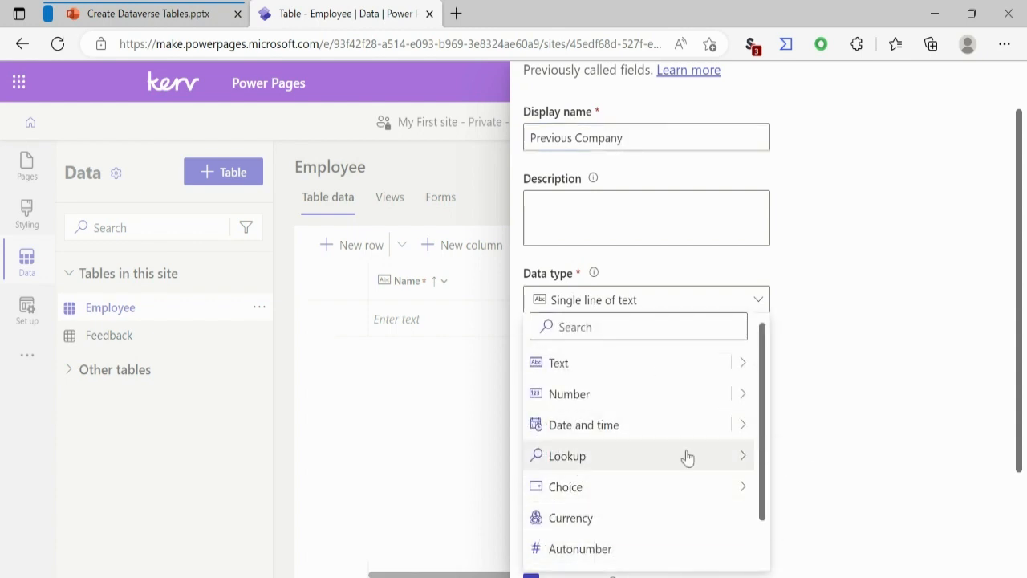
click(972, 347)
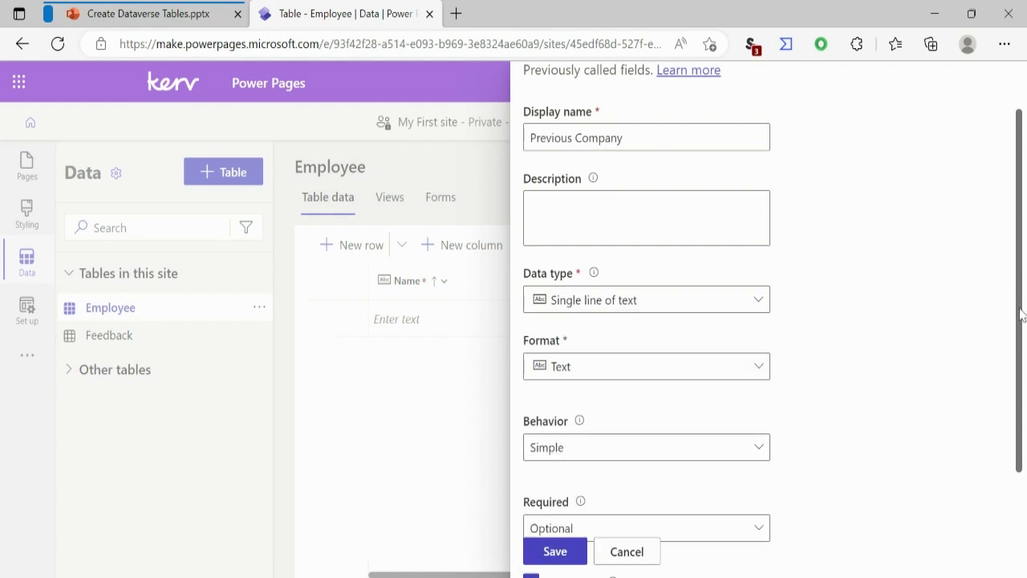
drag(1023, 319, 1026, 411)
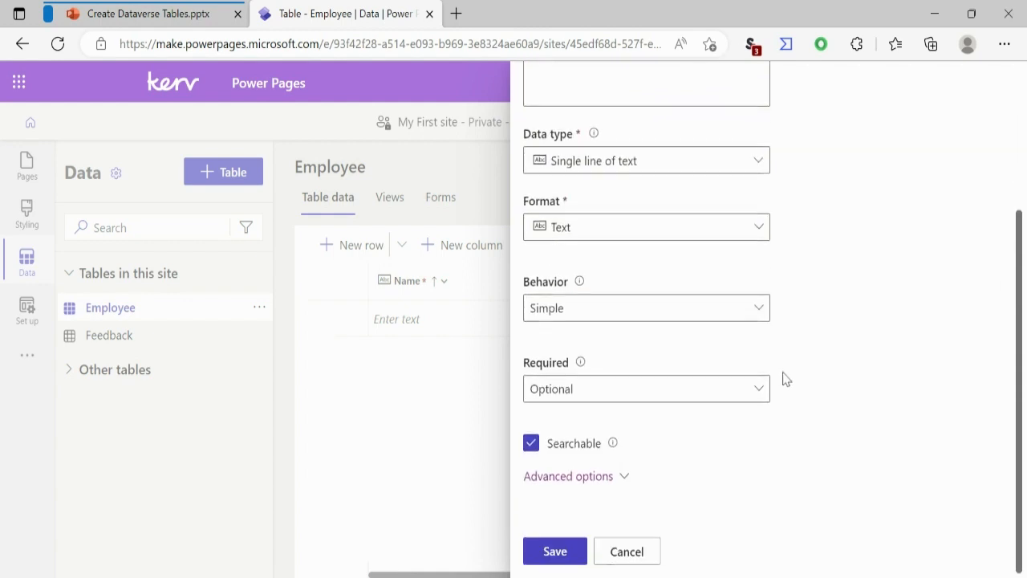
Step: Make Previous Company a Lookup column related to the Account table and save it
click(660, 159)
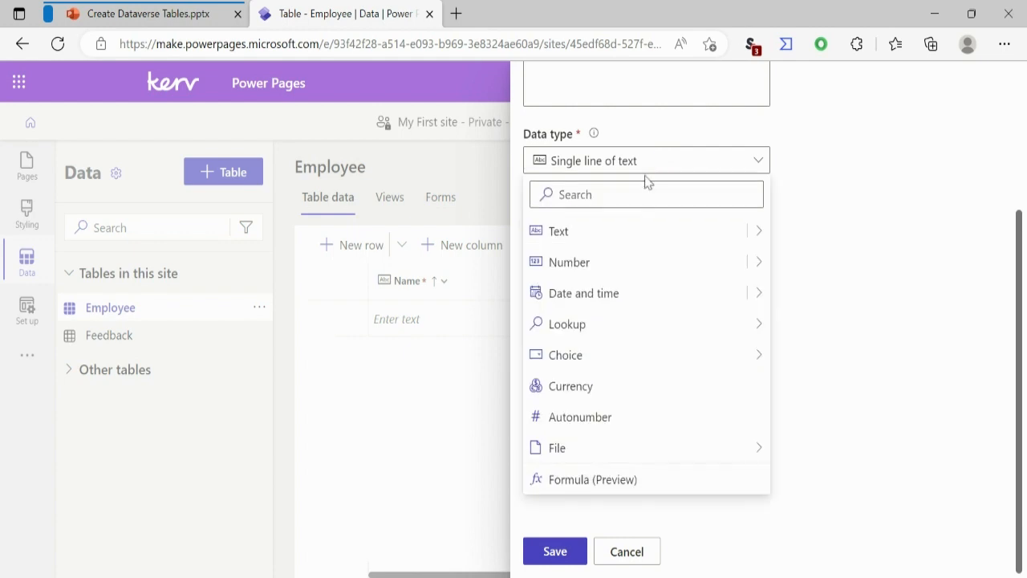
mouse_move(573, 328)
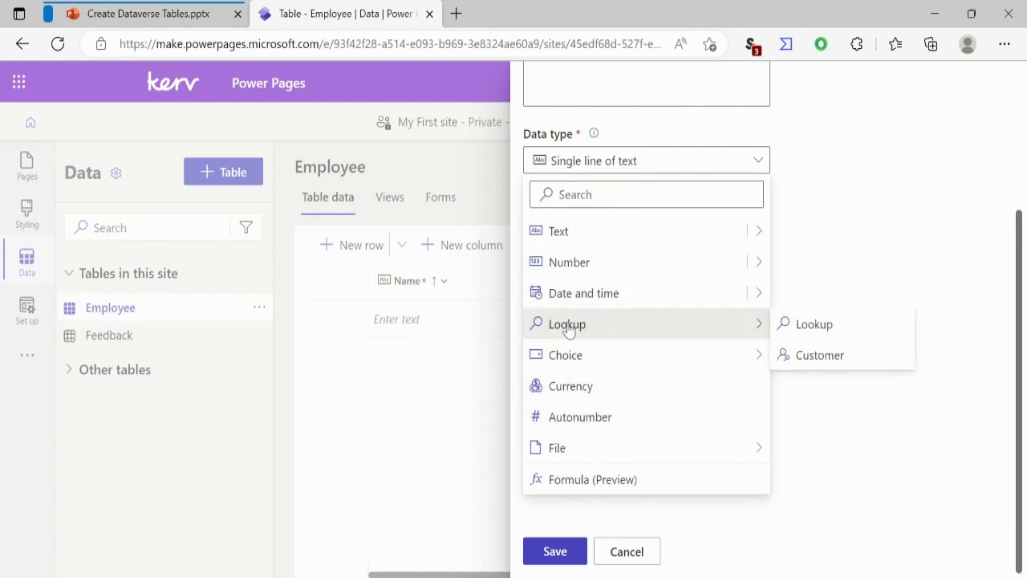
click(812, 326)
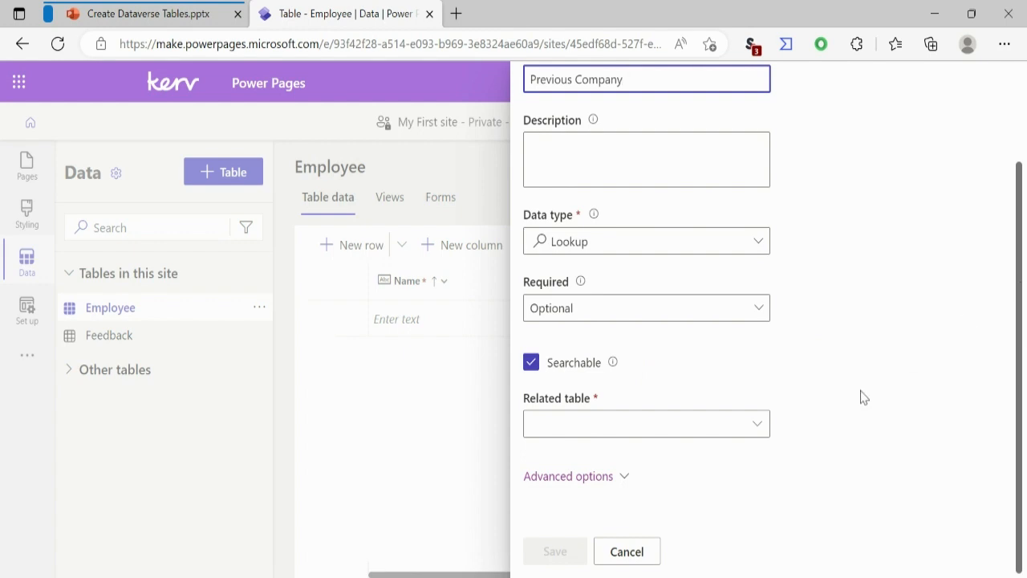
click(760, 429)
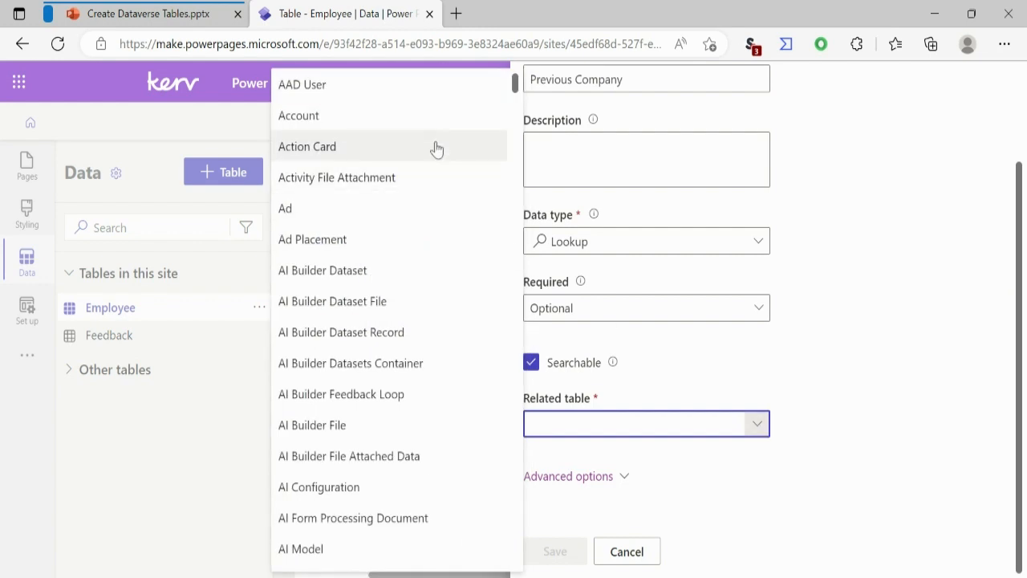
click(330, 121)
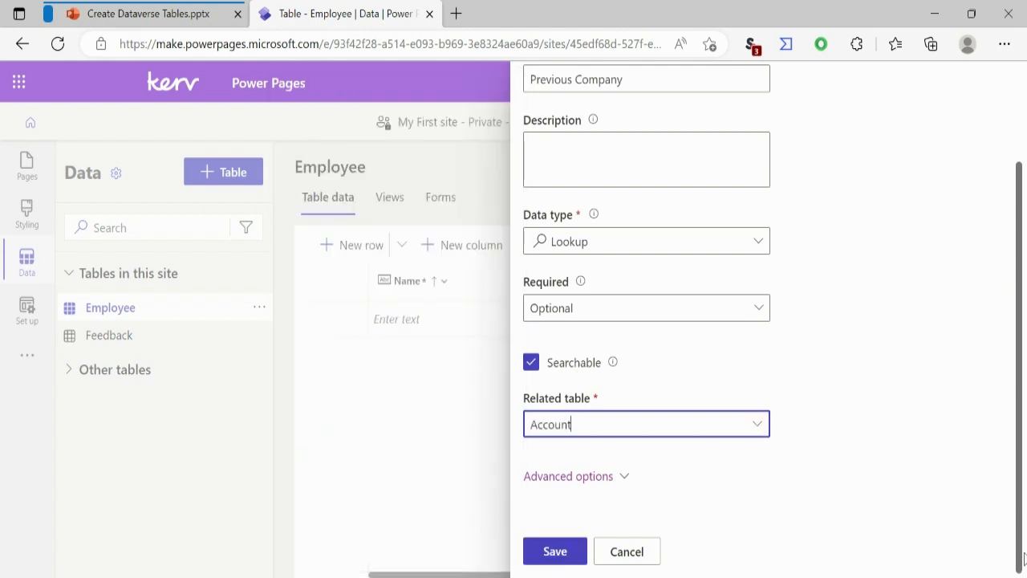
mouse_move(1023, 560)
mouse_down()
mouse_move(1016, 466)
mouse_move(1019, 562)
mouse_up()
click(554, 556)
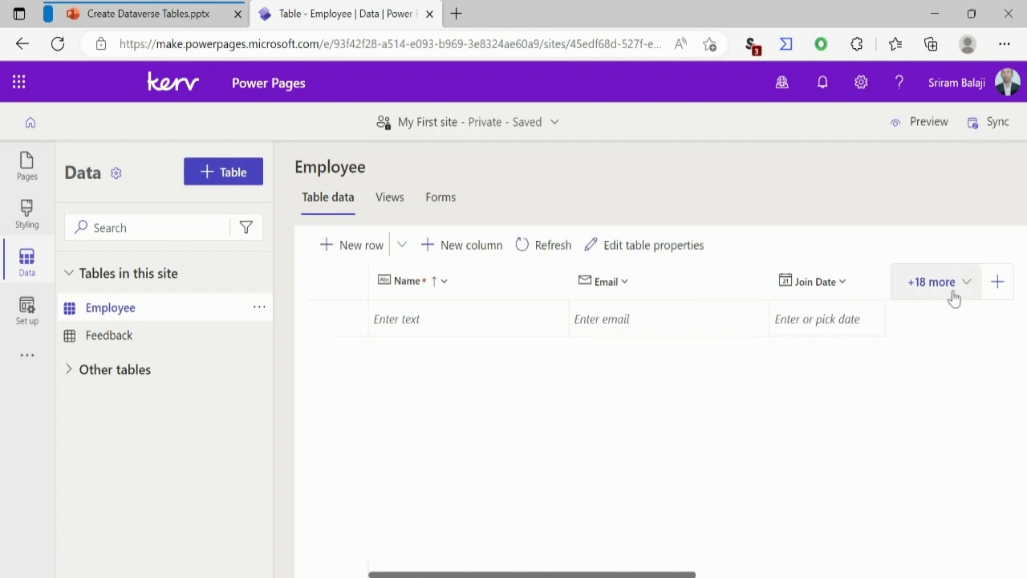
Step: Add a new employee row with the employee's full name and e-mail address
click(356, 255)
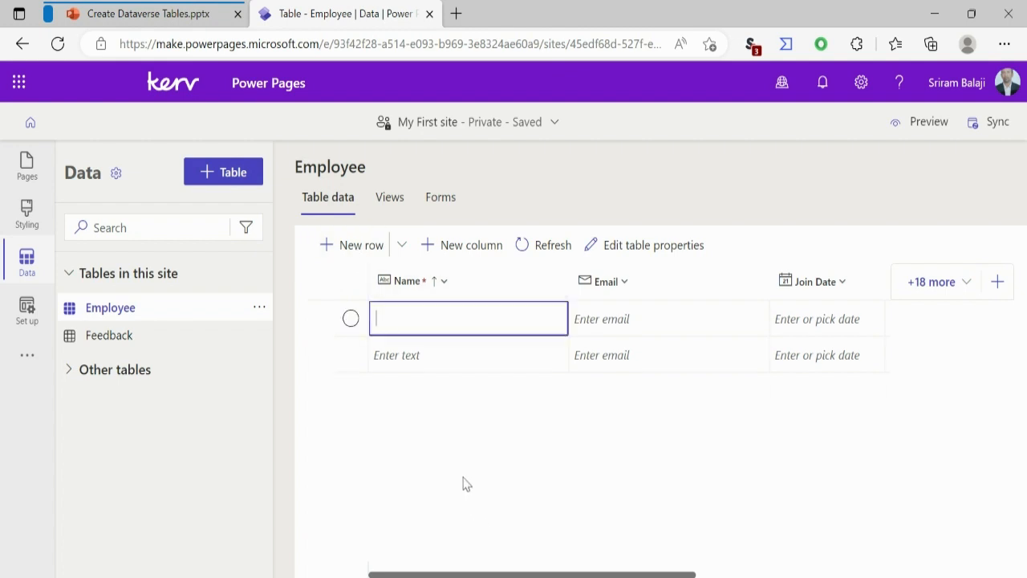
text(John Doe)
key(Tab)
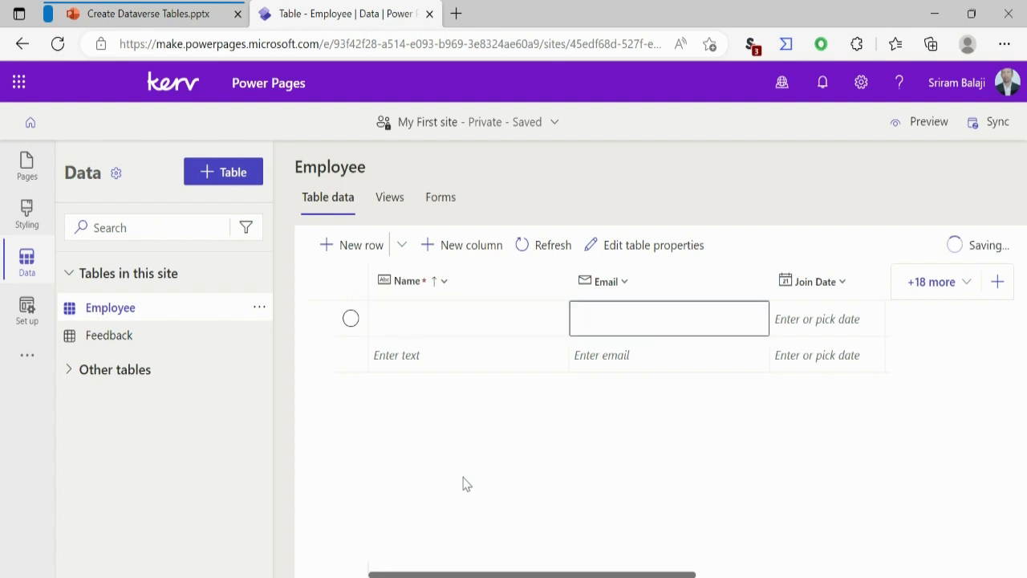
text(john.d)
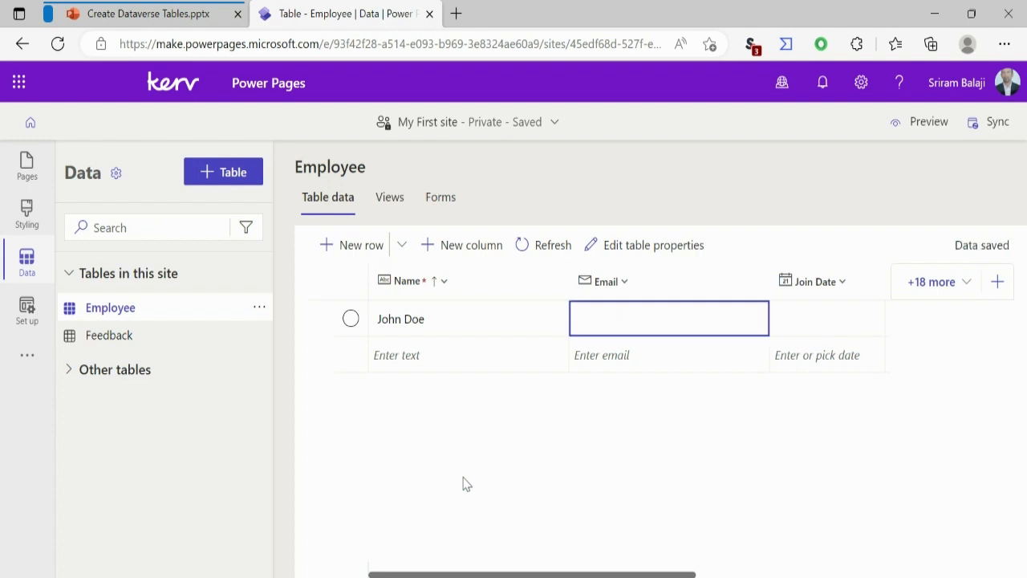
click(658, 328)
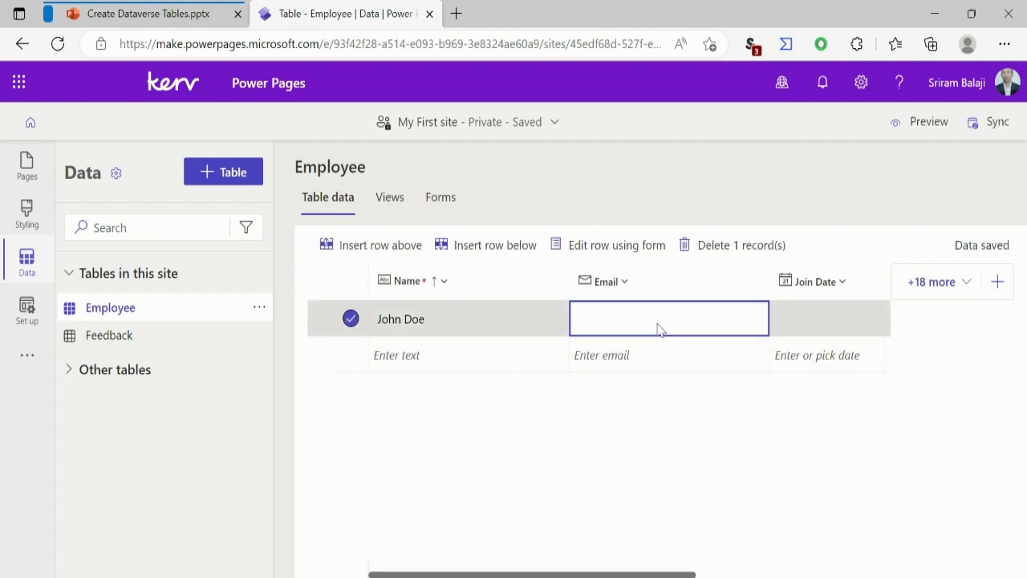
click(608, 317)
text(john.doe)
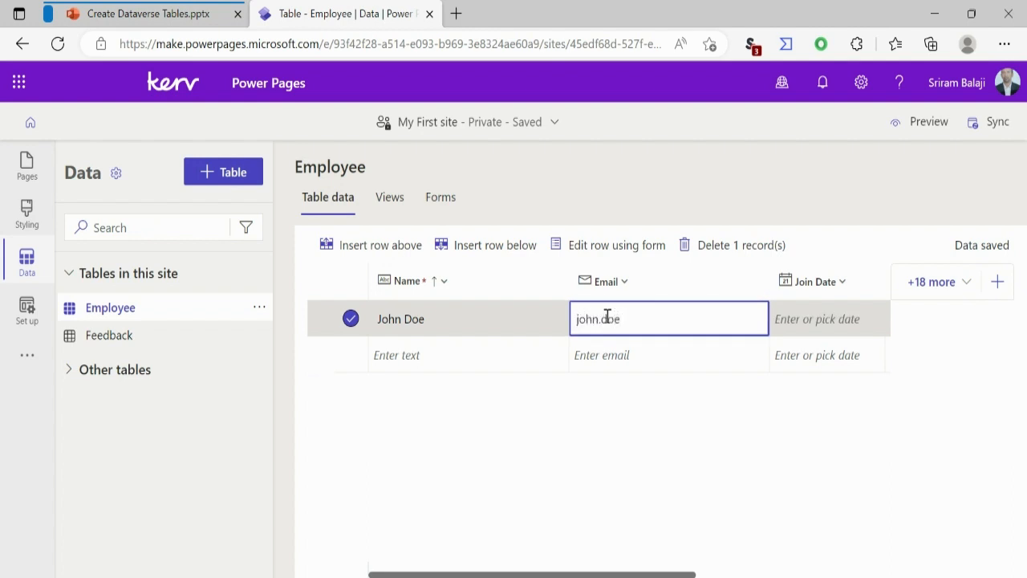
text(@contorso.com)
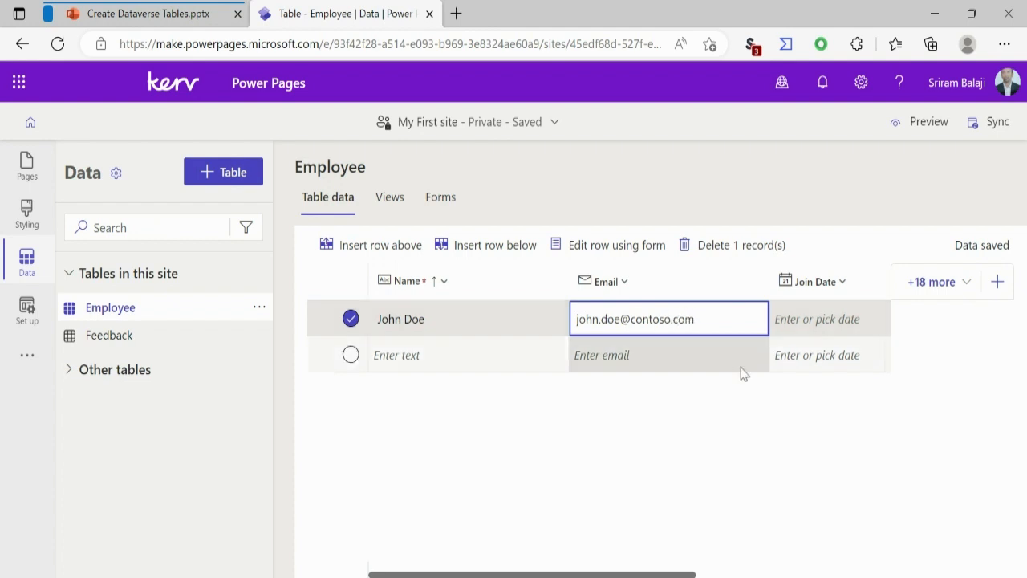
Step: Set the employee's Join Date to 1/30/2023 and save the row
click(821, 318)
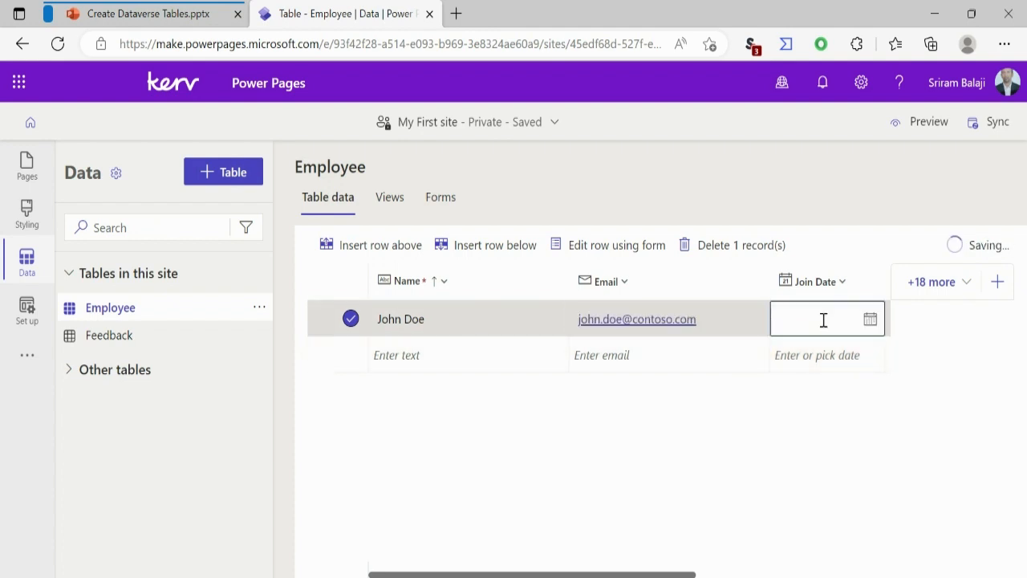
click(869, 321)
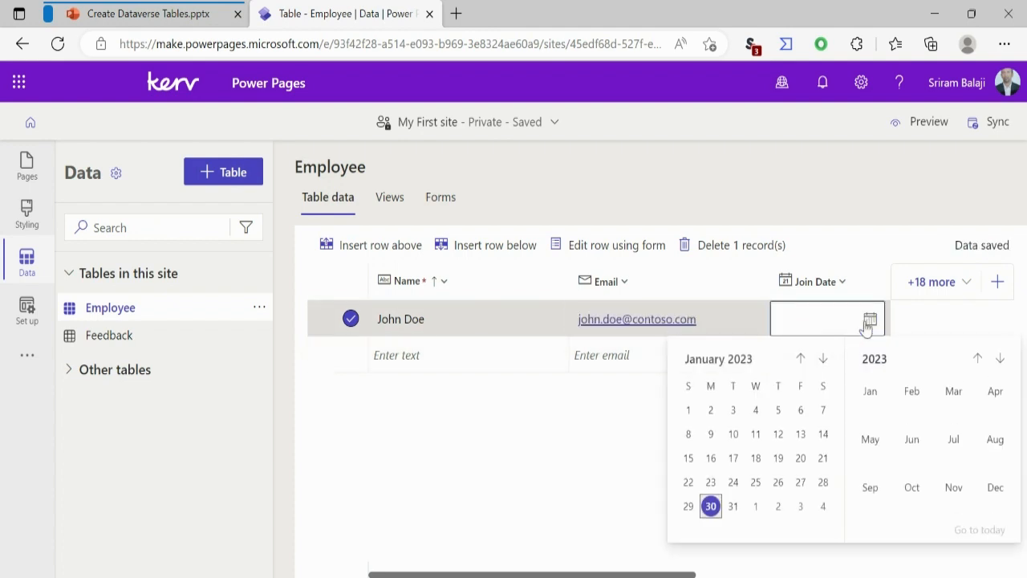
click(712, 507)
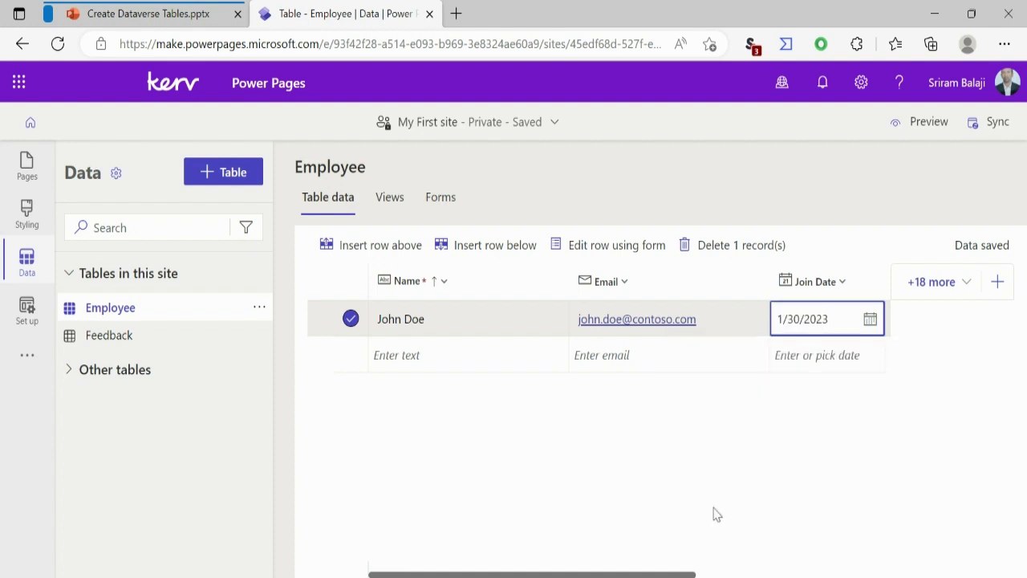
click(351, 321)
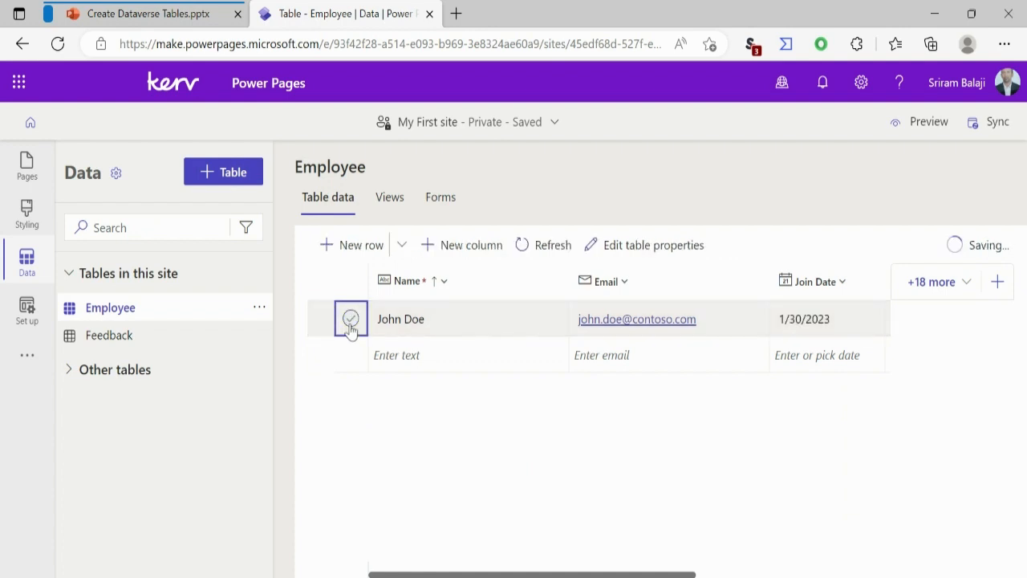
click(437, 361)
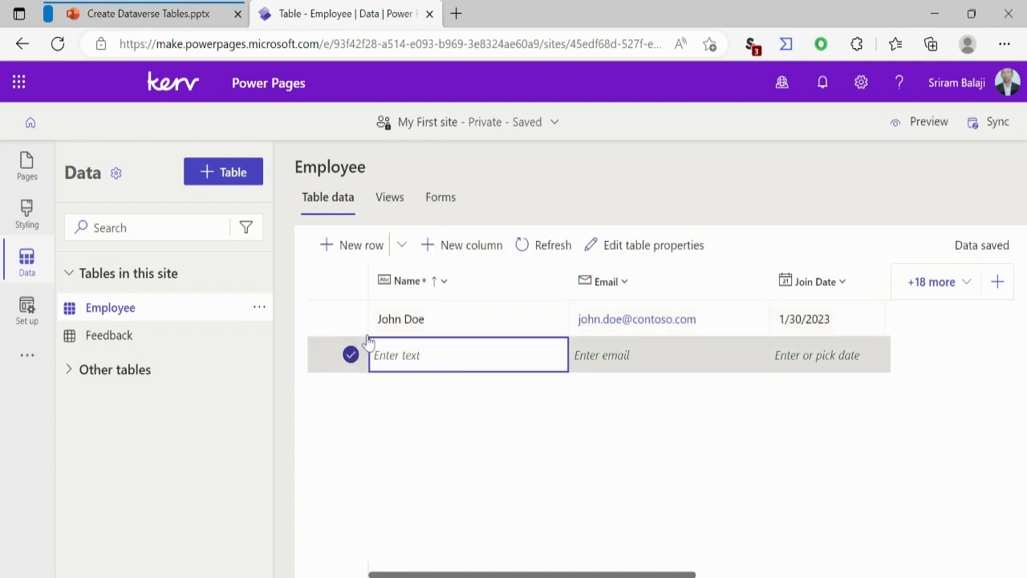
click(401, 248)
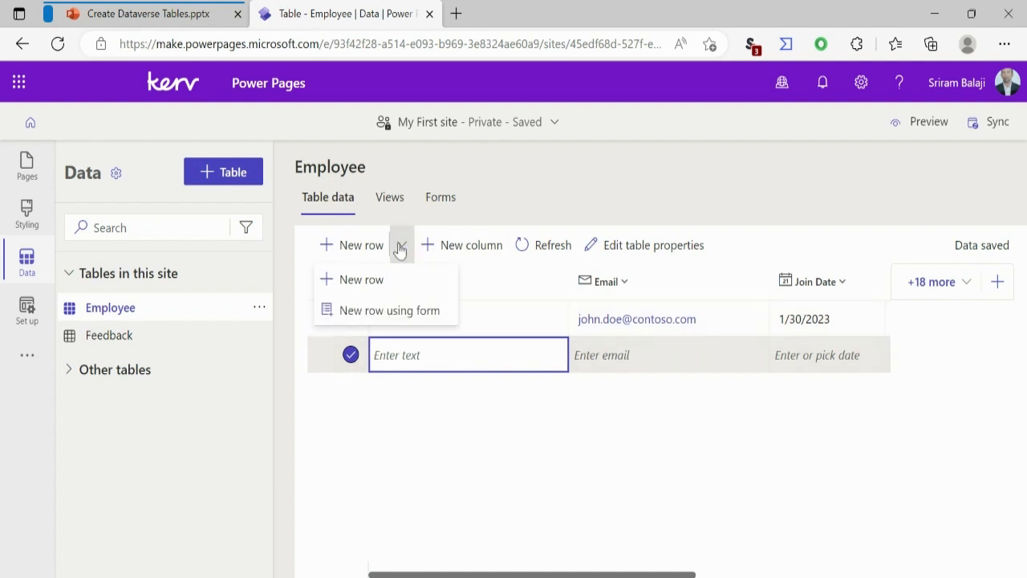
Step: Close the new-row form, refresh the Employee table, and open its table properties for editing
click(384, 311)
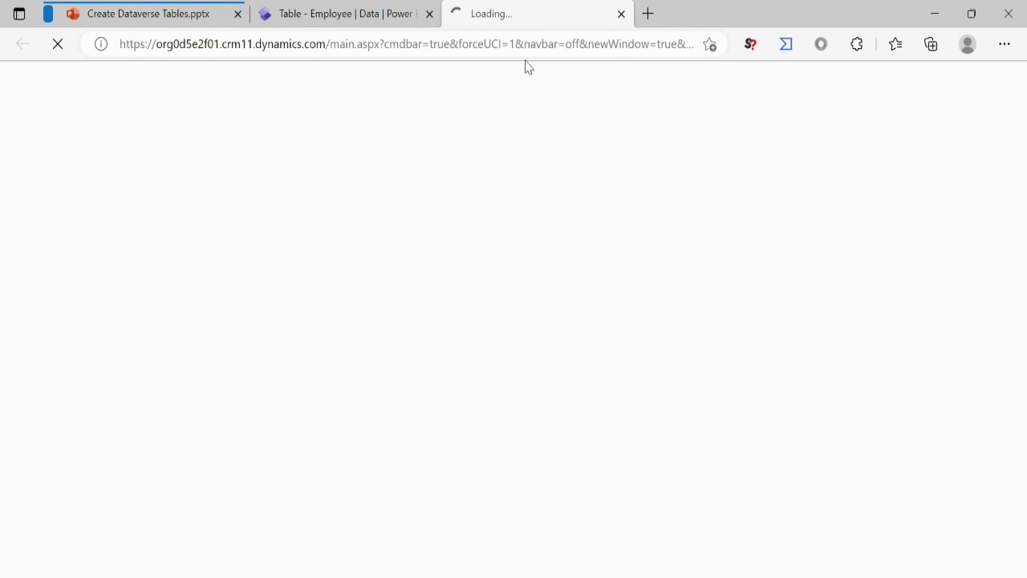
click(622, 14)
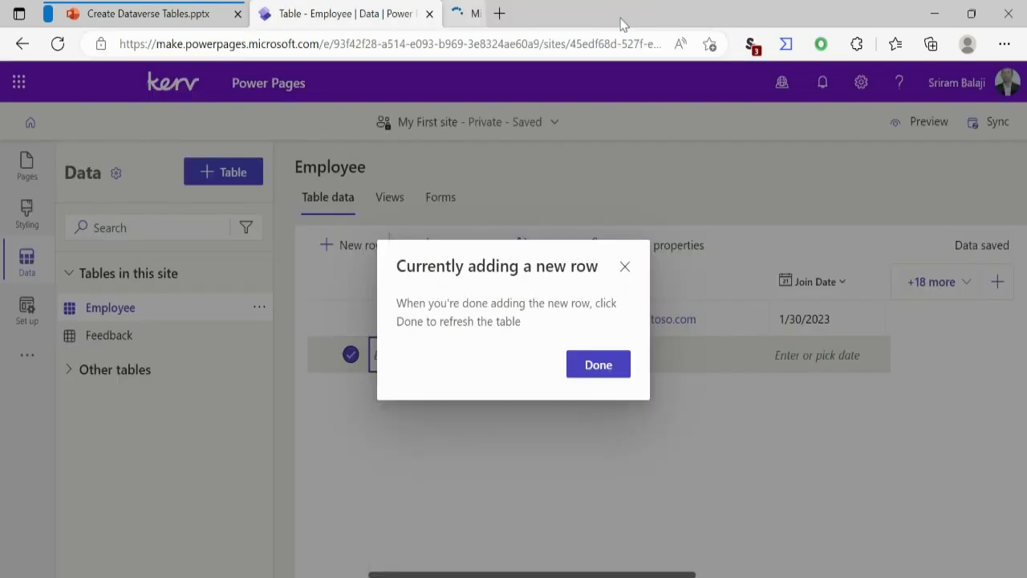
click(586, 374)
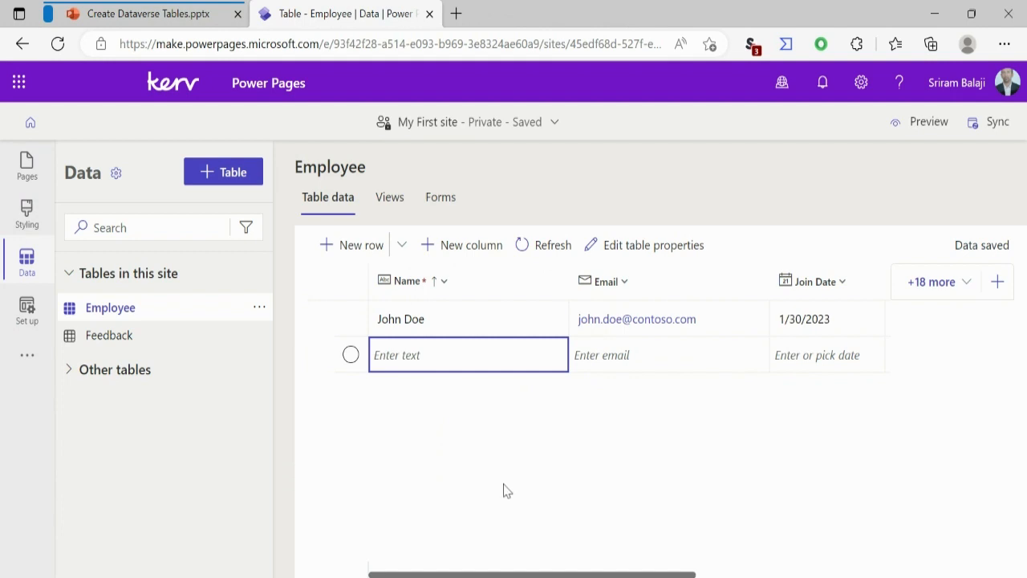
click(541, 252)
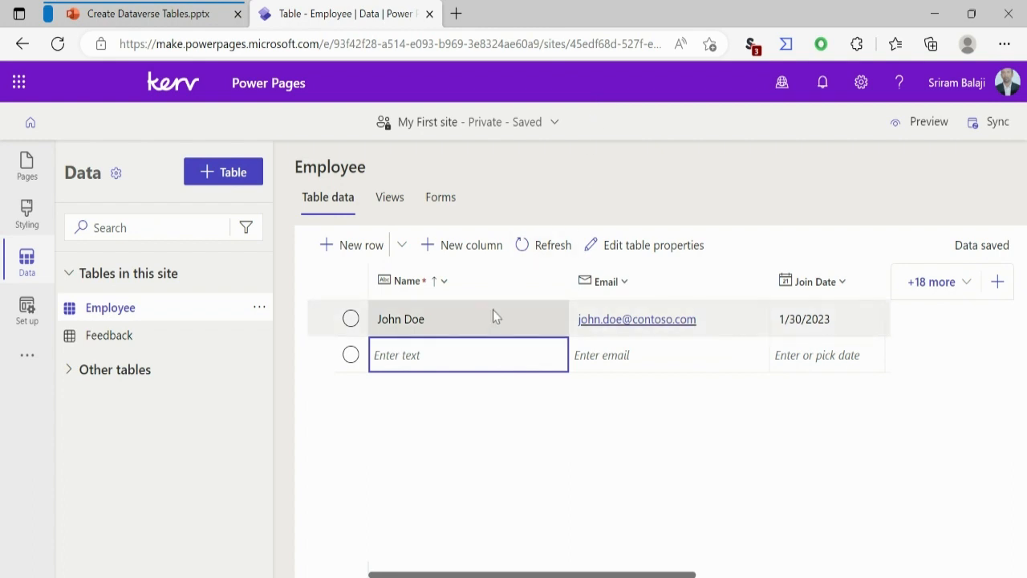
click(642, 246)
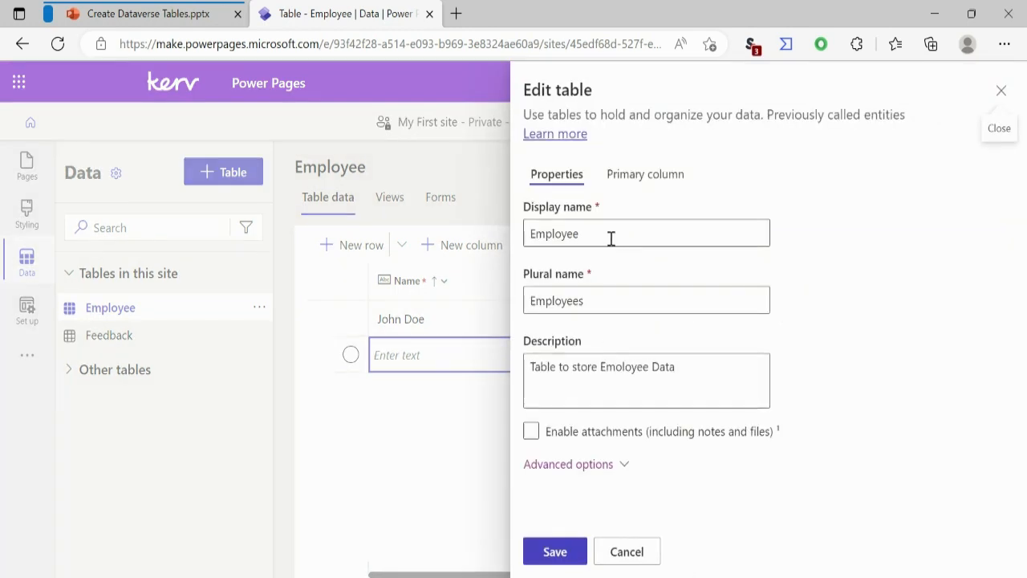
Step: Change the Employee table's plural name to Emps and fix the misspelt 'Employee' in its description
click(600, 308)
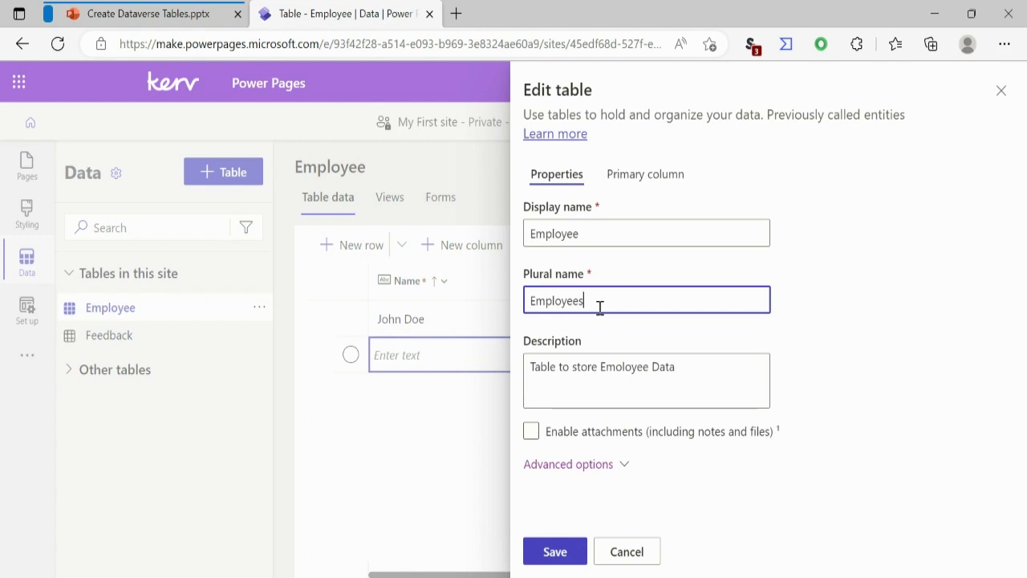
key(BackSpace)
key(BackSpace)
key(BackSpace)
key(BackSpace)
key(BackSpace)
key(BackSpace)
text(s)
click(595, 375)
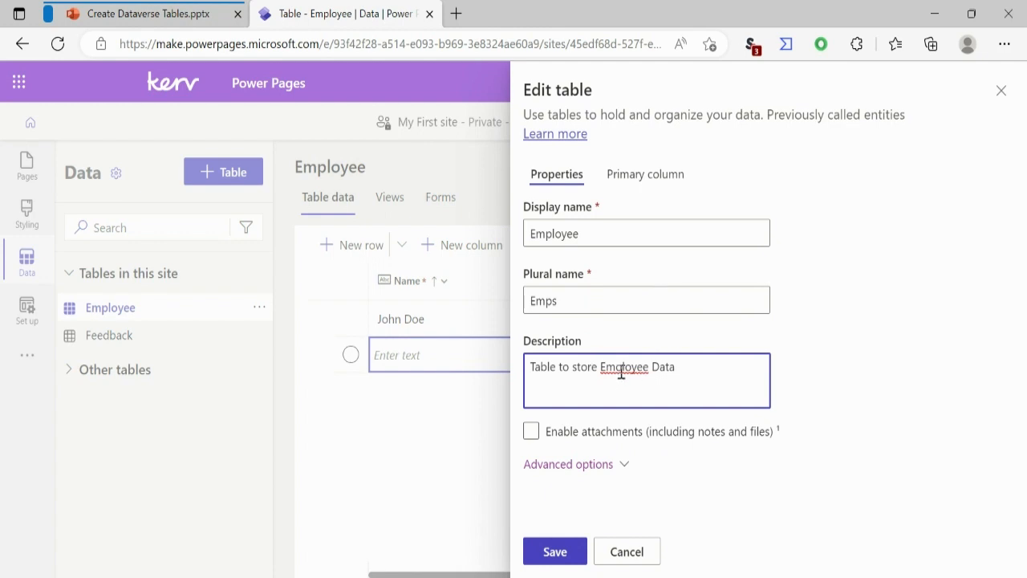
key(BackSpace)
text(p)
click(722, 371)
Step: Save the table property changes, then reopen the properties and cancel without further edits
click(555, 552)
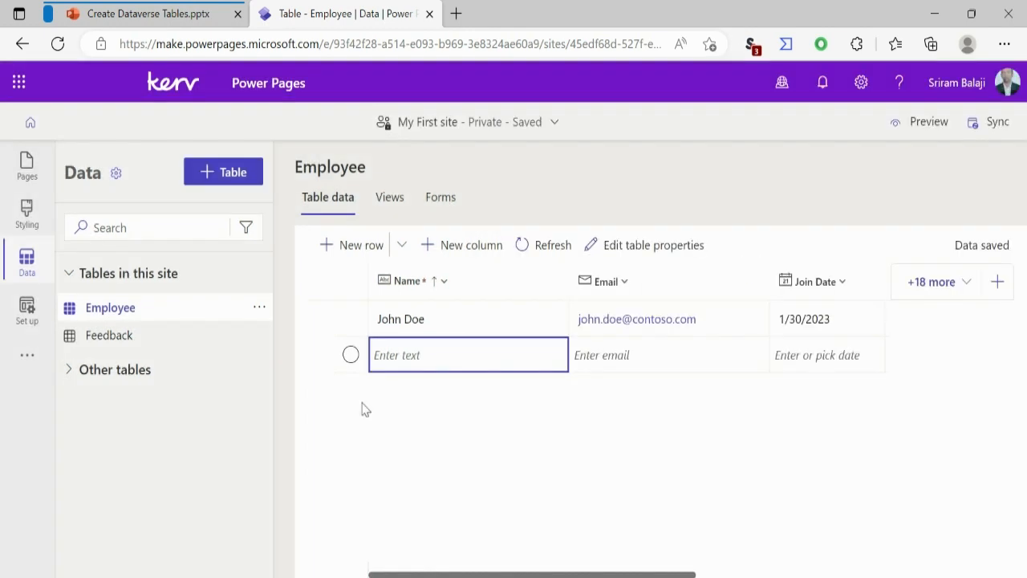
click(677, 254)
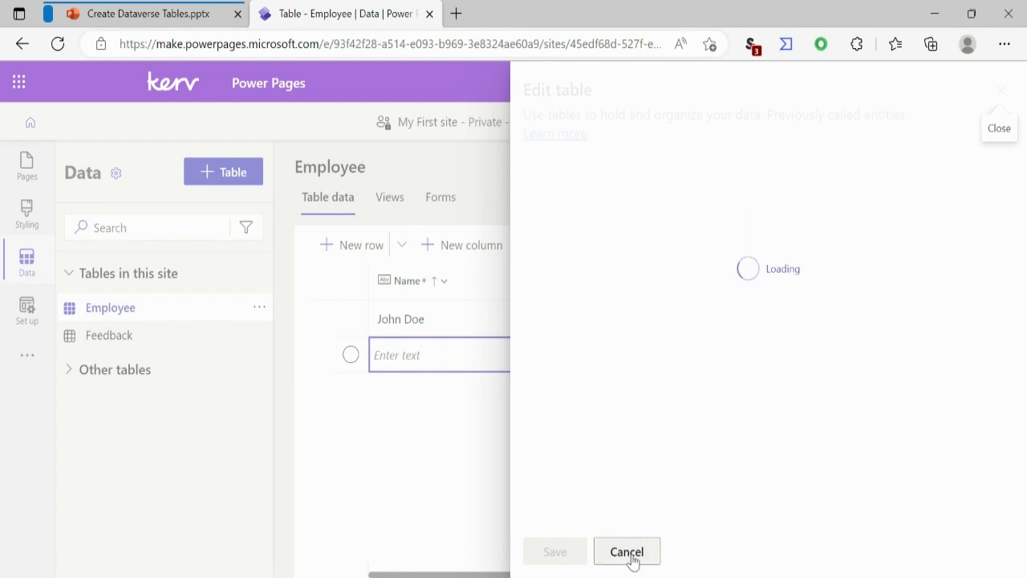
click(627, 552)
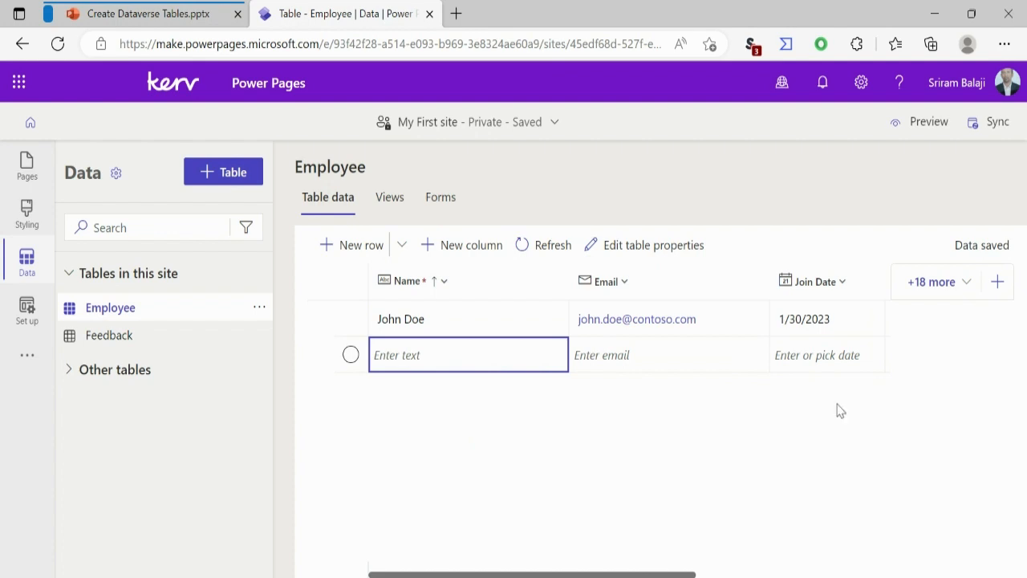
click(969, 295)
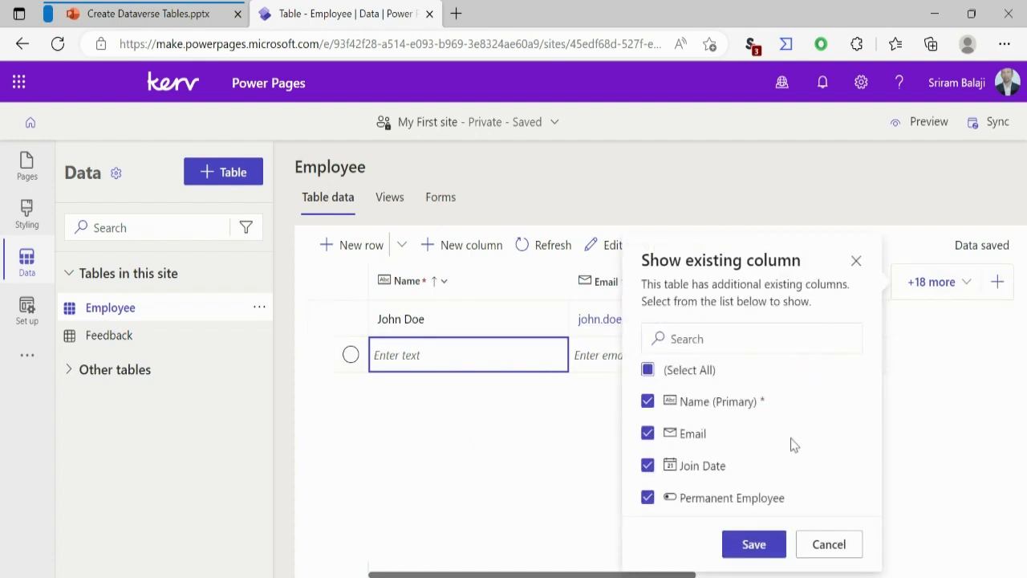
click(756, 334)
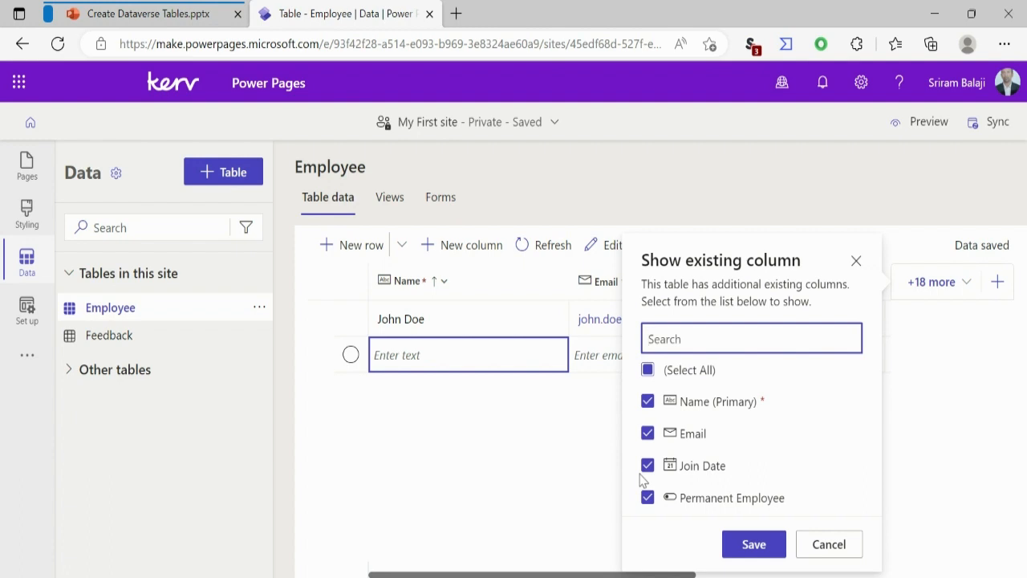
text(Create)
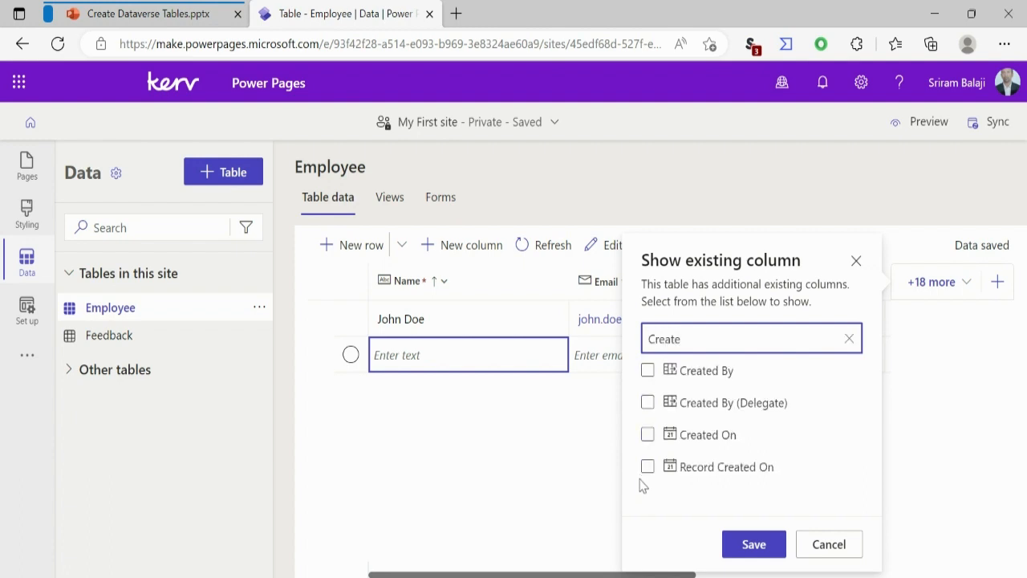
click(647, 435)
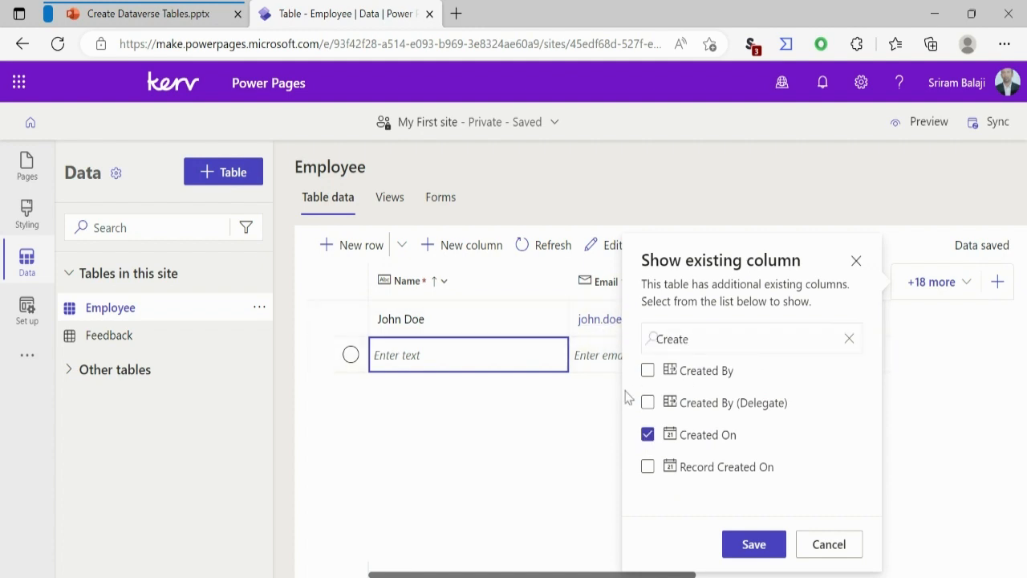
click(842, 550)
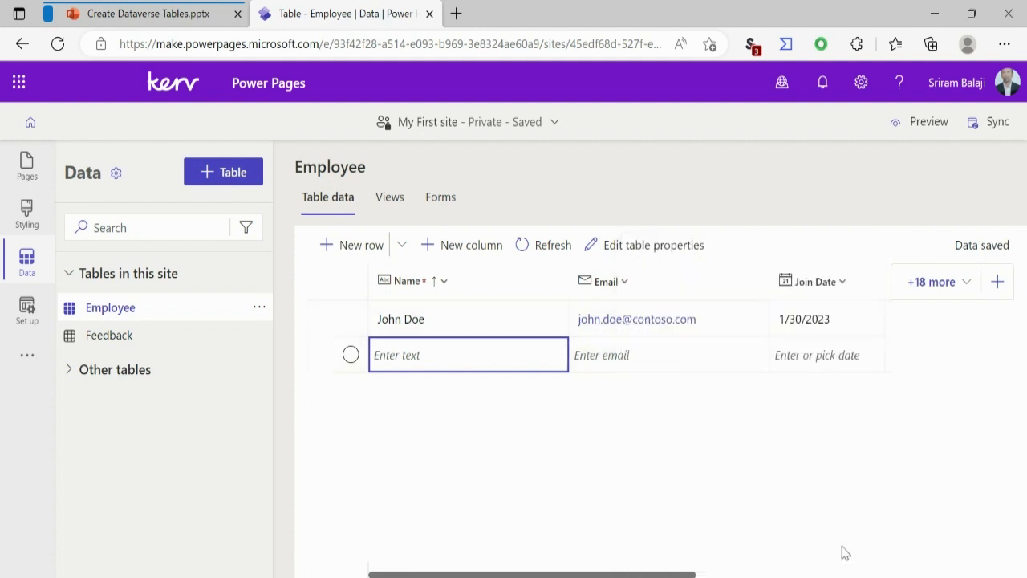